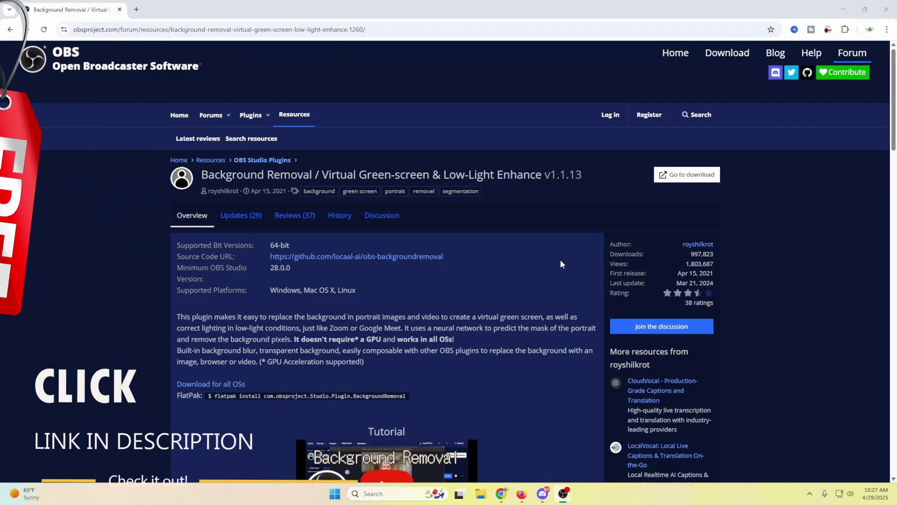
Download obs-backgroundremoval-1.1.13-windows-x64-Installer.exe from the 1.1.13 release assets on GitHub
{"action": "left_click", "coordinate": [686, 175]}
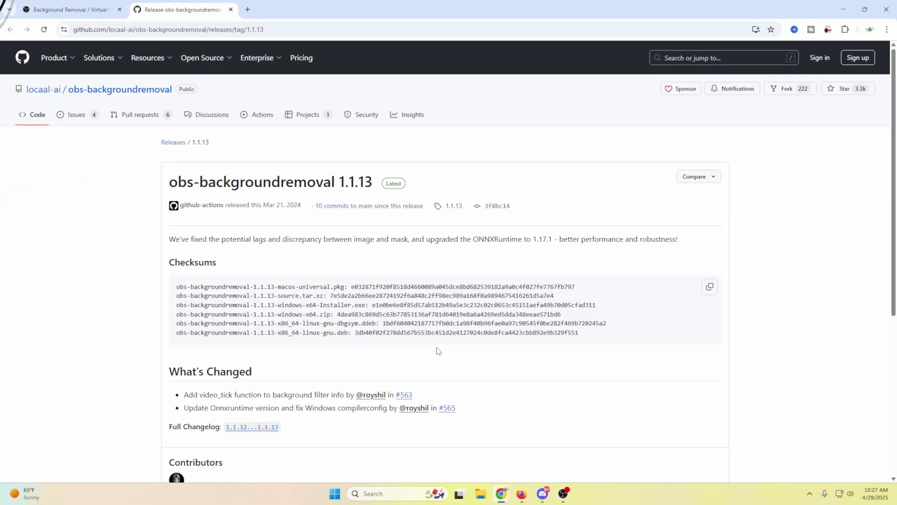
{"action": "scroll", "coordinate": [147, 414], "scroll_direction": "down", "scroll_amount": 4}
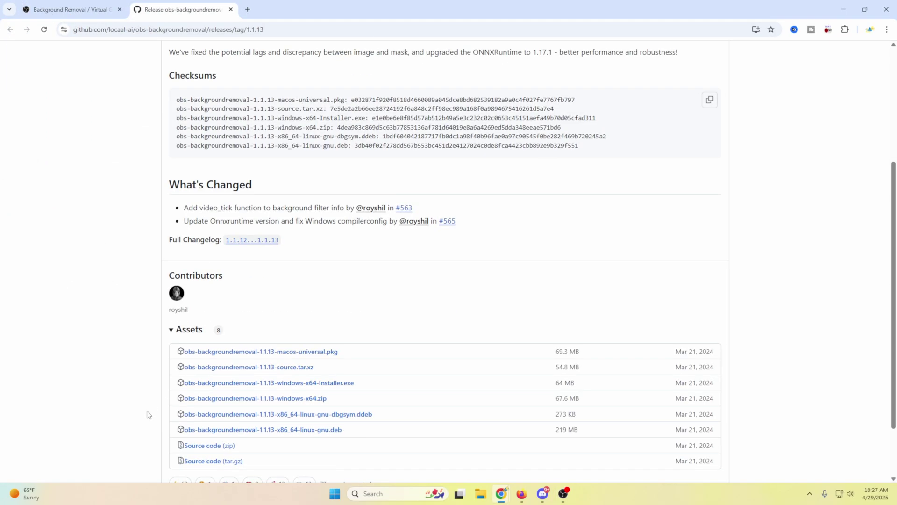
{"action": "scroll", "coordinate": [148, 414], "scroll_direction": "down", "scroll_amount": 2}
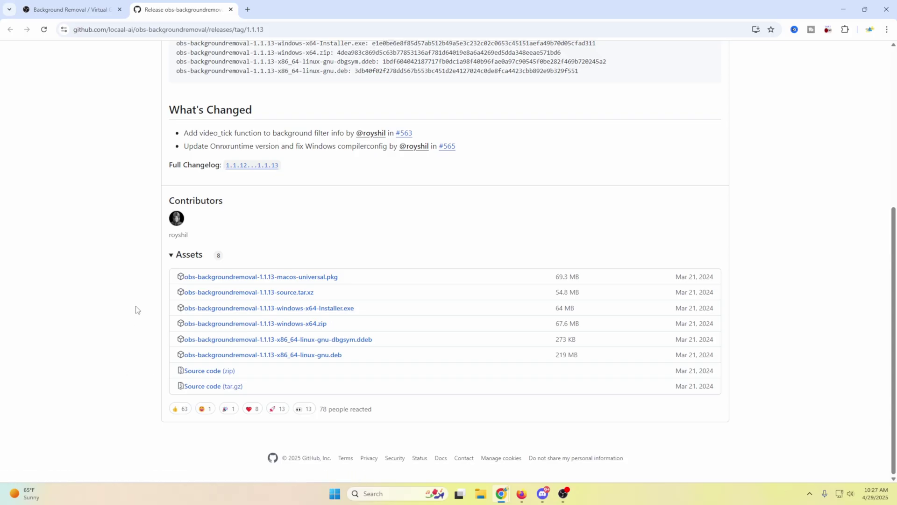
{"action": "left_click", "coordinate": [306, 310]}
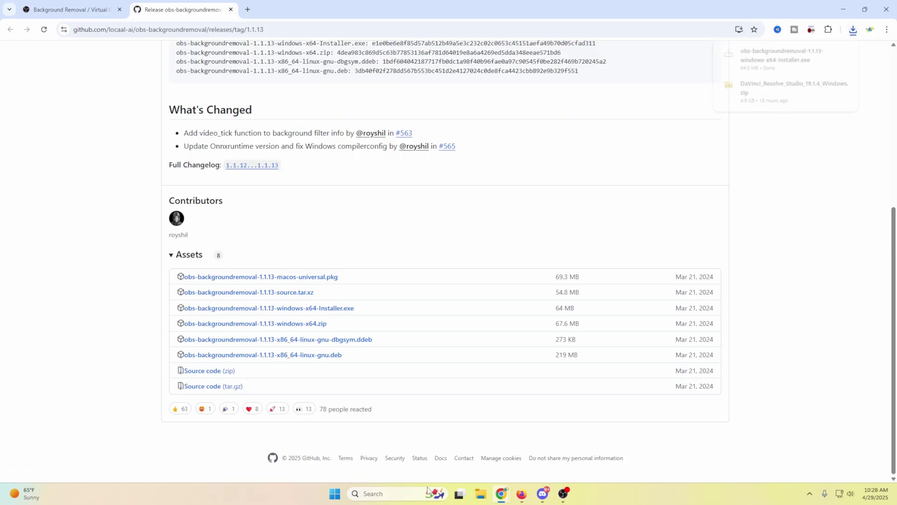
Run the obs-backgroundremoval installer from Downloads and install the plugin into F:\obs-studio
{"action": "left_click", "coordinate": [480, 493]}
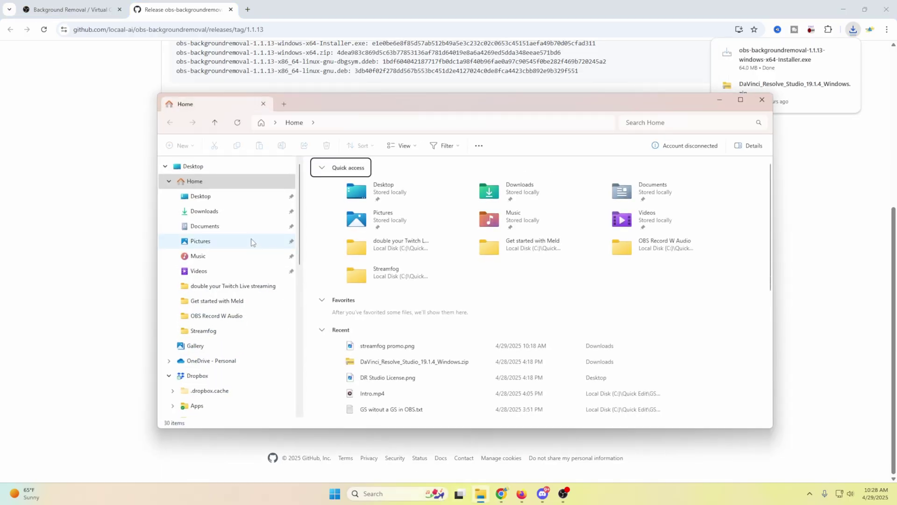
{"action": "left_click", "coordinate": [220, 212]}
{"action": "double_click", "coordinate": [365, 190]}
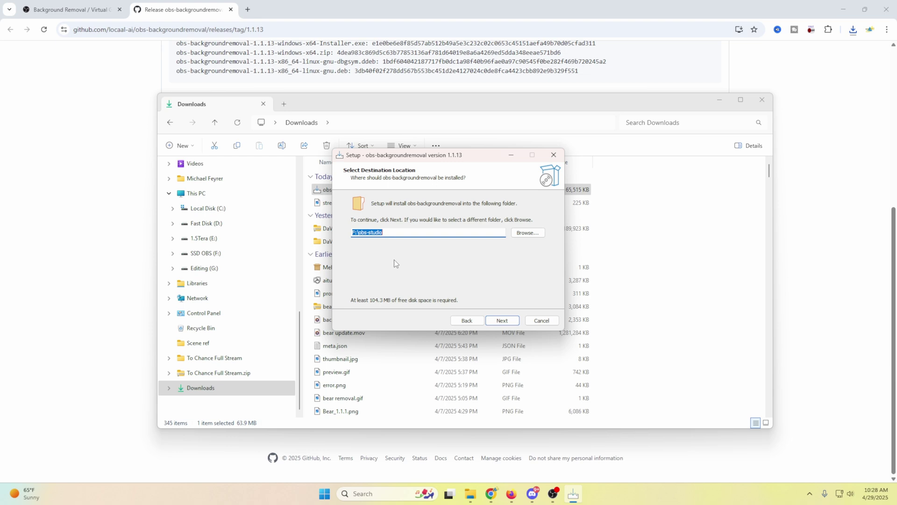
{"action": "left_click", "coordinate": [501, 321]}
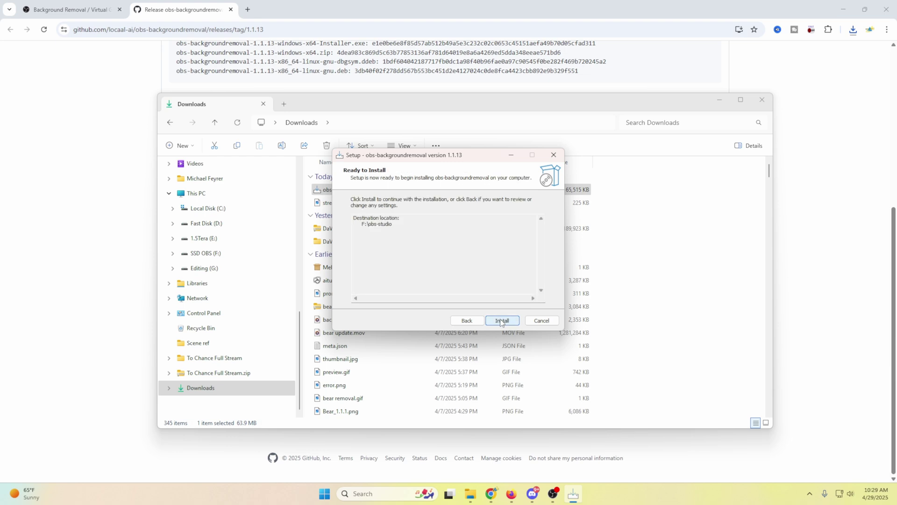
{"action": "left_click", "coordinate": [502, 321]}
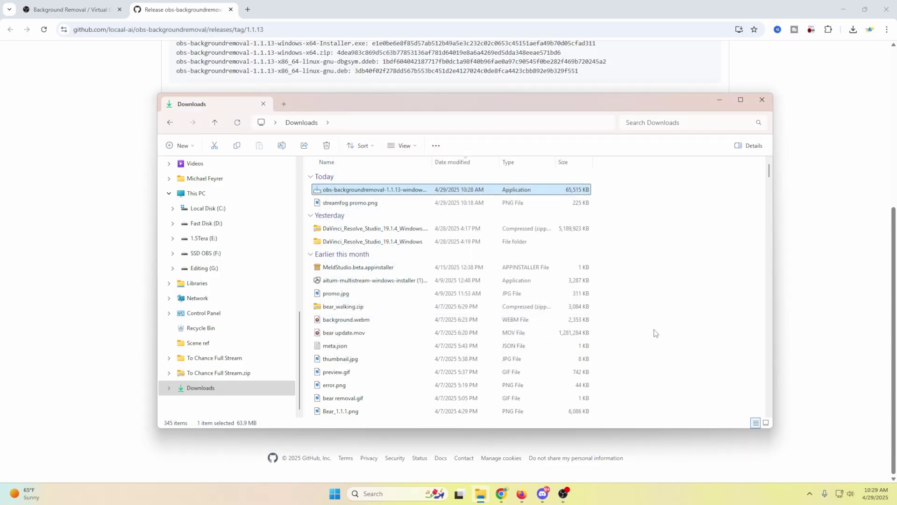
{"action": "left_click", "coordinate": [563, 493]}
Add a Background Removal effect filter to the Video Capture Device source, keeping its default name
{"action": "left_click", "coordinate": [588, 449]}
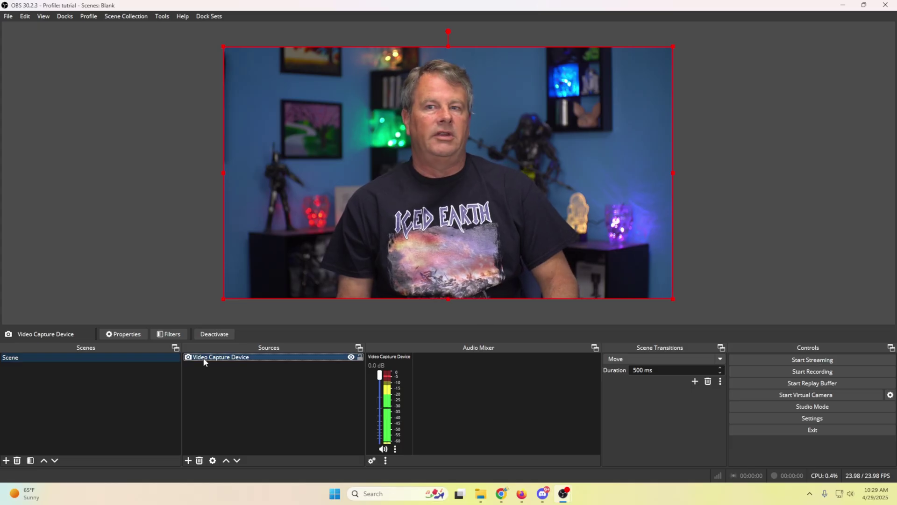
{"action": "right_click", "coordinate": [279, 358]}
{"action": "left_click", "coordinate": [302, 341]}
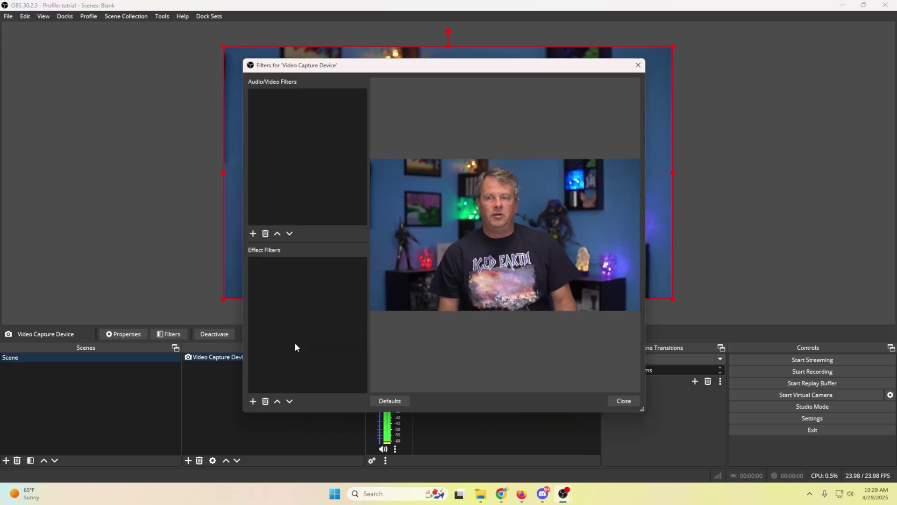
{"action": "left_click", "coordinate": [252, 401]}
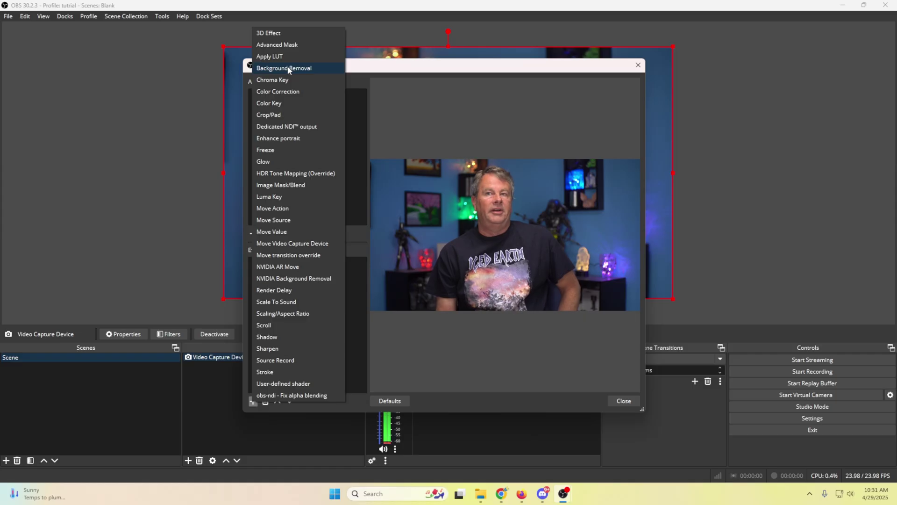
{"action": "left_click", "coordinate": [281, 62]}
{"action": "left_click", "coordinate": [419, 246]}
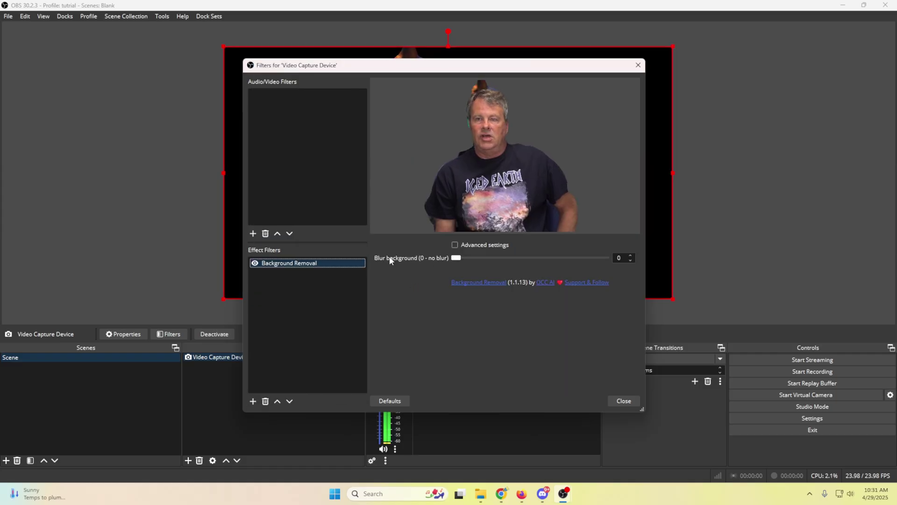
Tick Advanced settings on the Background Removal filter and keep GPU - DirectML as inference device
{"action": "left_click", "coordinate": [453, 244]}
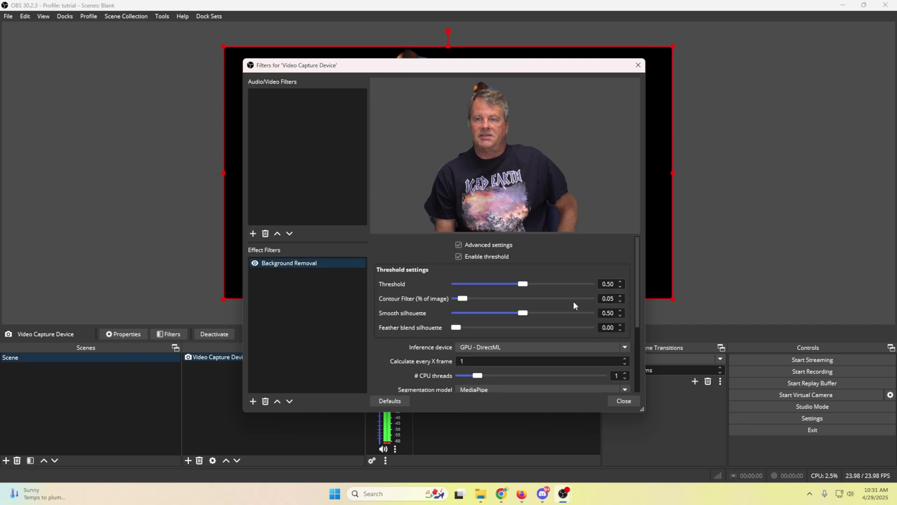
{"action": "mouse_move", "coordinate": [638, 289]}
{"action": "left_mouse_down"}
{"action": "mouse_move", "coordinate": [635, 313]}
{"action": "mouse_move", "coordinate": [632, 301]}
{"action": "left_mouse_up"}
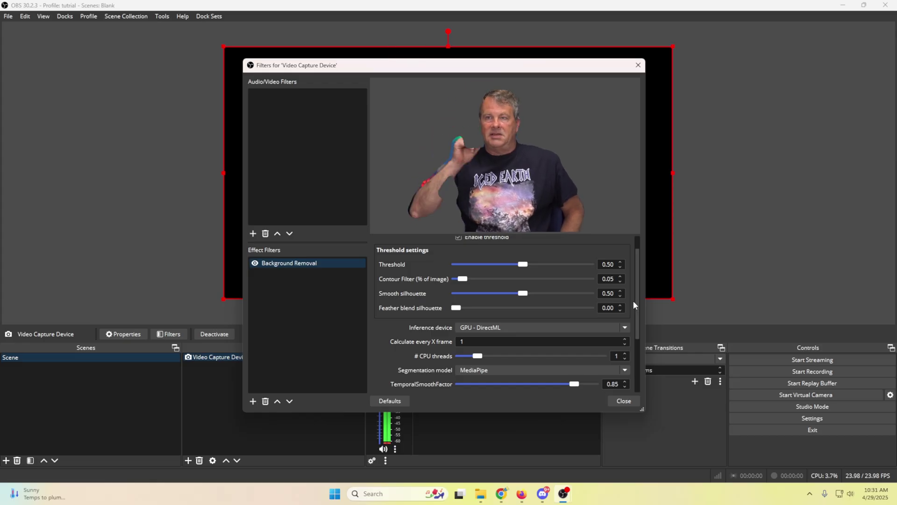
{"action": "left_click", "coordinate": [625, 328]}
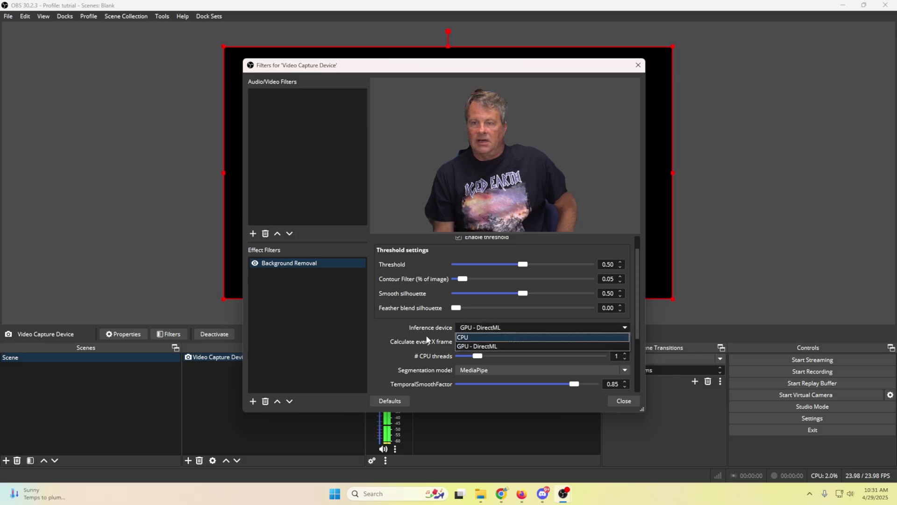
{"action": "left_click", "coordinate": [389, 327]}
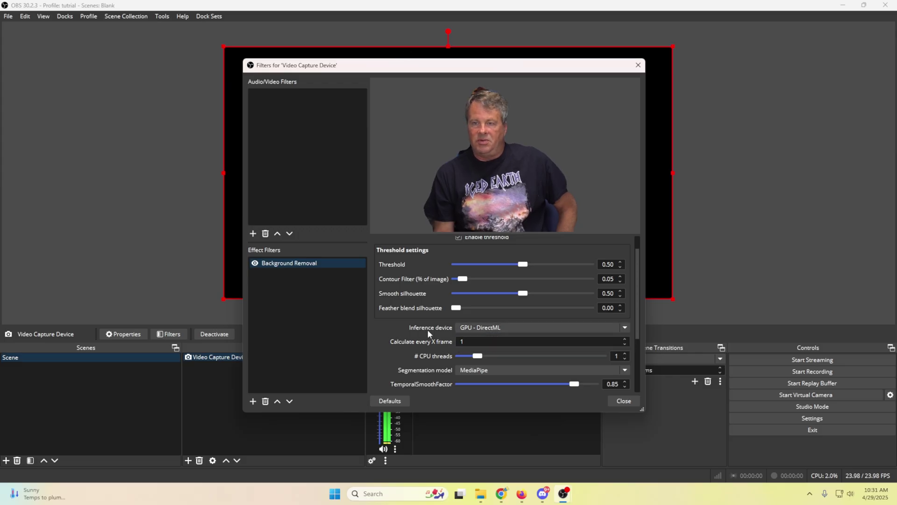
{"action": "left_click_drag", "start_coordinate": [637, 317], "coordinate": [635, 365]}
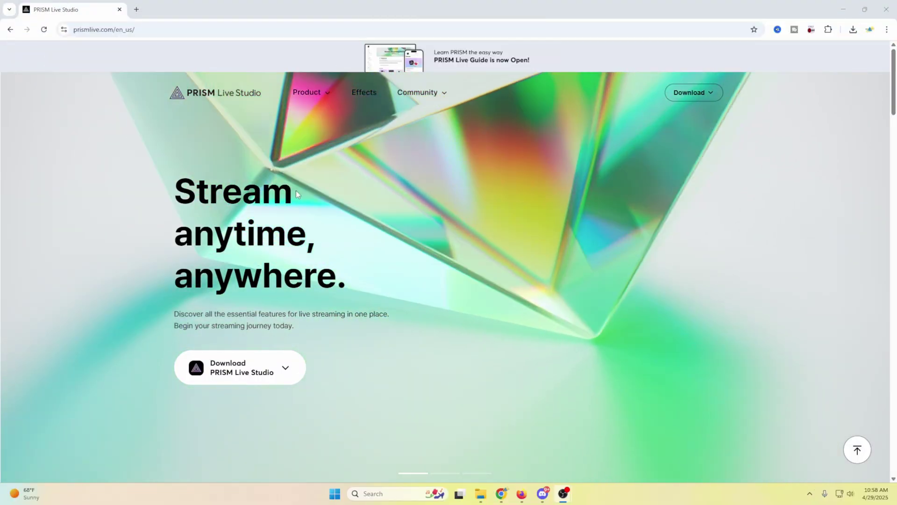
Go to the PRISM Lens Desktop app page through prismlive.com's Product menu
{"action": "left_click", "coordinate": [313, 97]}
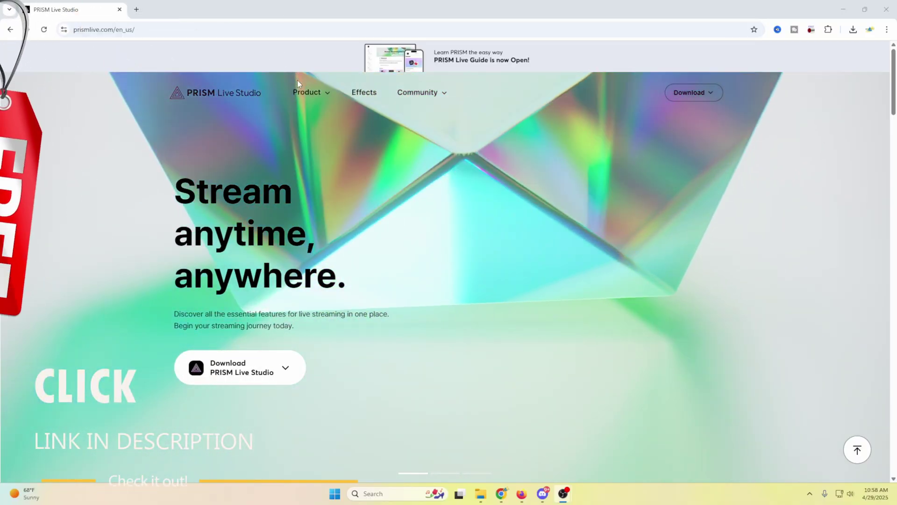
{"action": "mouse_move", "coordinate": [306, 93]}
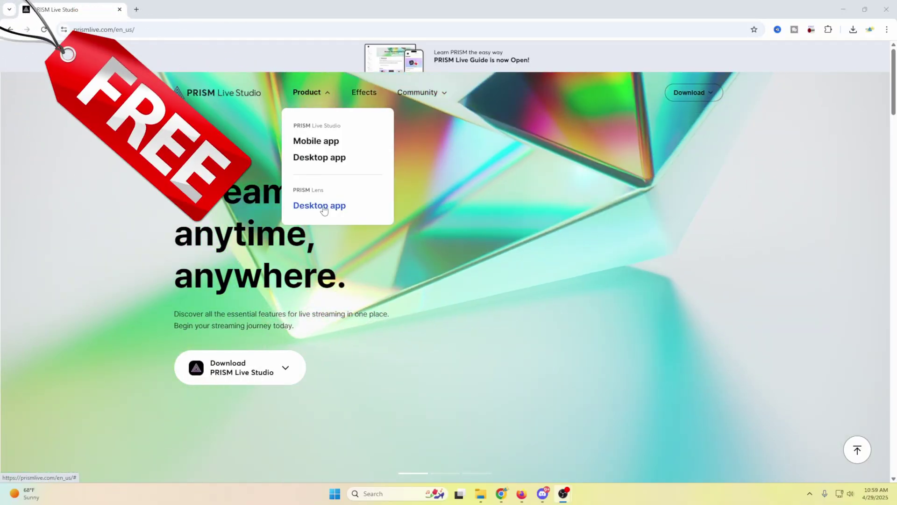
{"action": "left_click", "coordinate": [324, 210]}
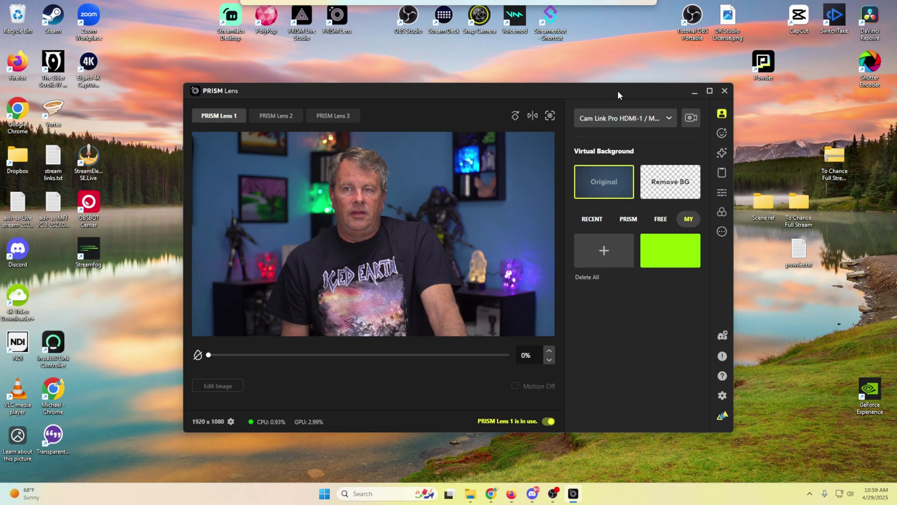
On PRISM Lens 1, keep Cam Link Pro HDMI-1 as the camera and apply Remove BG
{"action": "left_click_drag", "start_coordinate": [617, 91], "coordinate": [624, 81]}
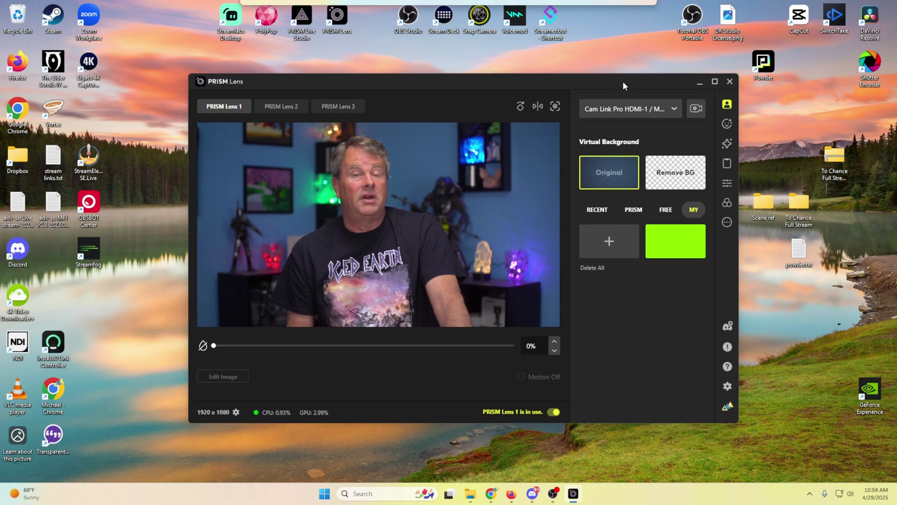
{"action": "mouse_move", "coordinate": [240, 115]}
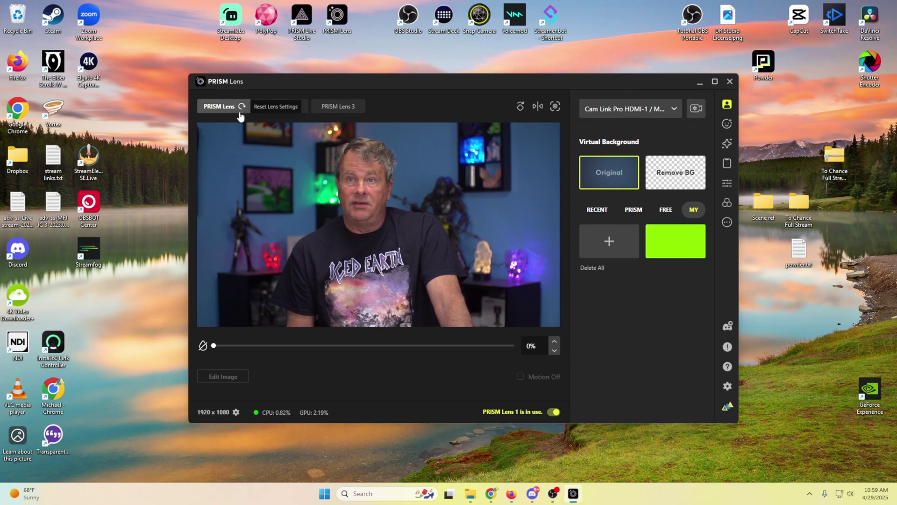
{"action": "left_click", "coordinate": [270, 108]}
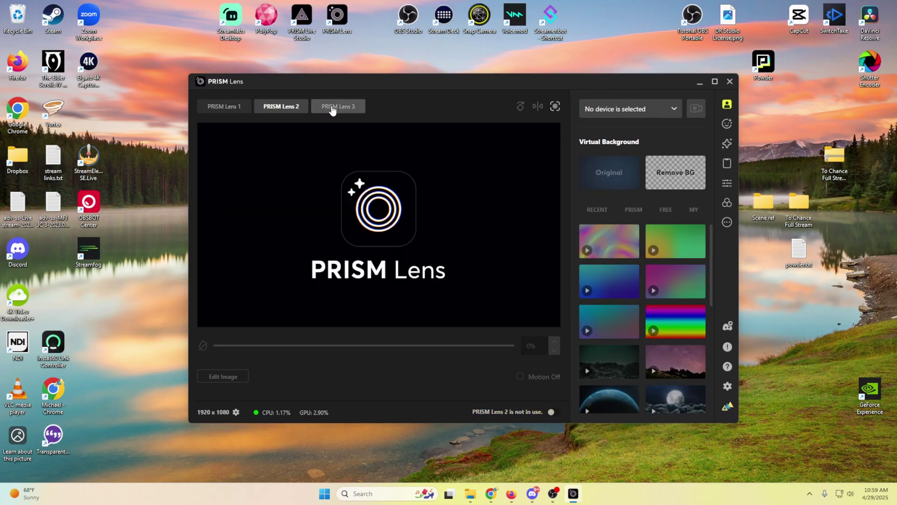
{"action": "left_click", "coordinate": [235, 112]}
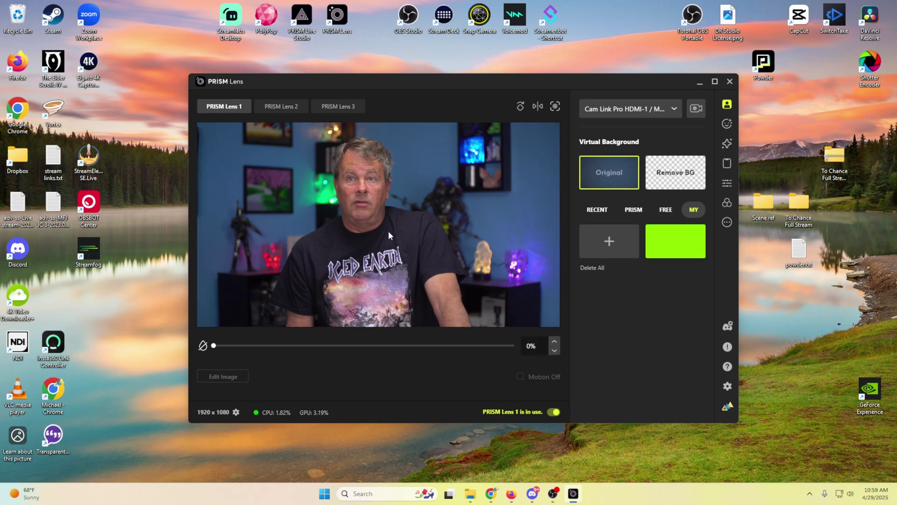
{"action": "left_click", "coordinate": [669, 111]}
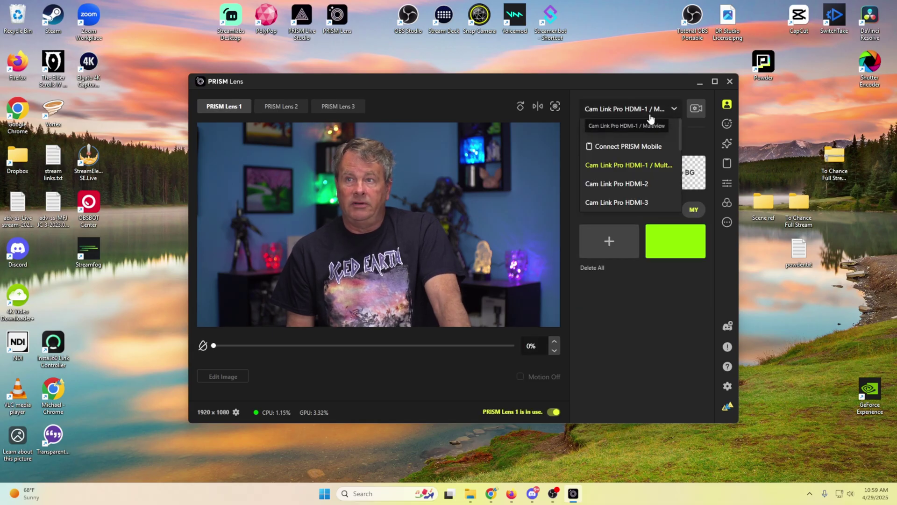
{"action": "left_click", "coordinate": [622, 167]}
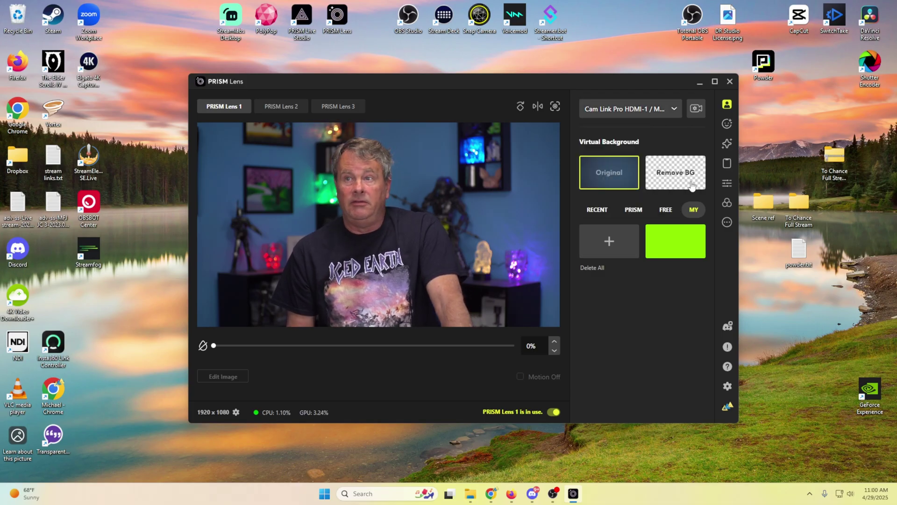
{"action": "left_click", "coordinate": [673, 173]}
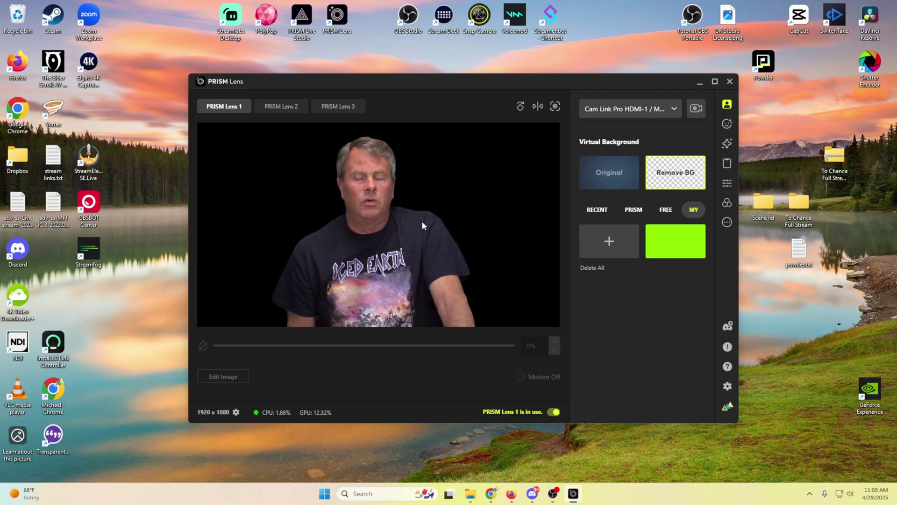
{"action": "mouse_move", "coordinate": [552, 493]}
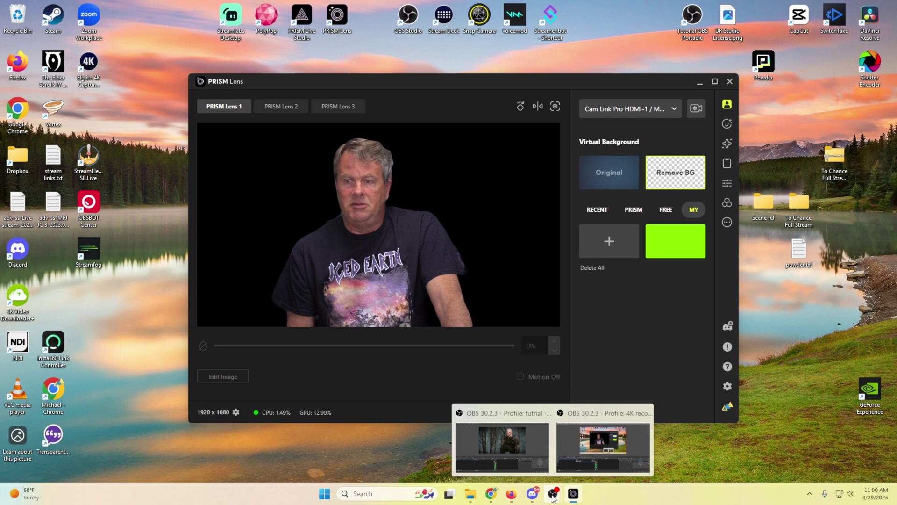
Add a Video Capture Device source named 'cam' using PRISM Lens 1 as its device
{"action": "mouse_move", "coordinate": [596, 441]}
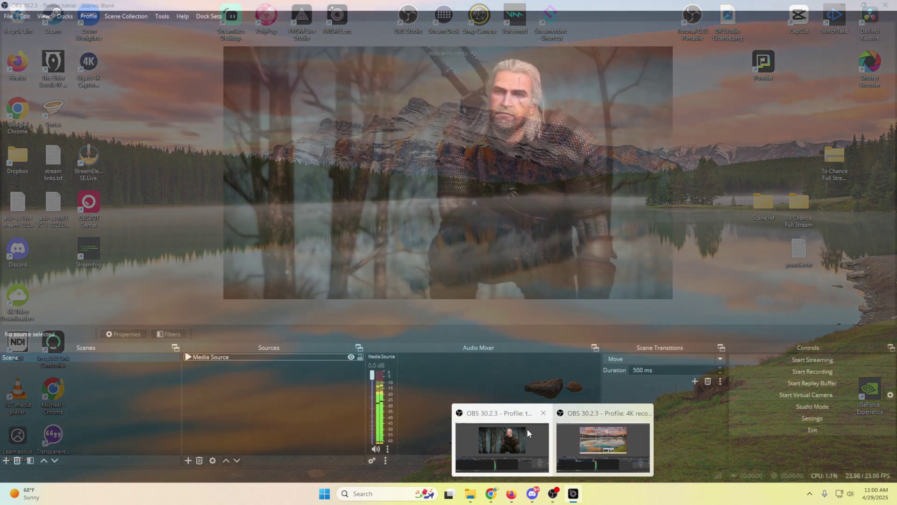
{"action": "left_click", "coordinate": [527, 428]}
{"action": "left_click", "coordinate": [187, 461]}
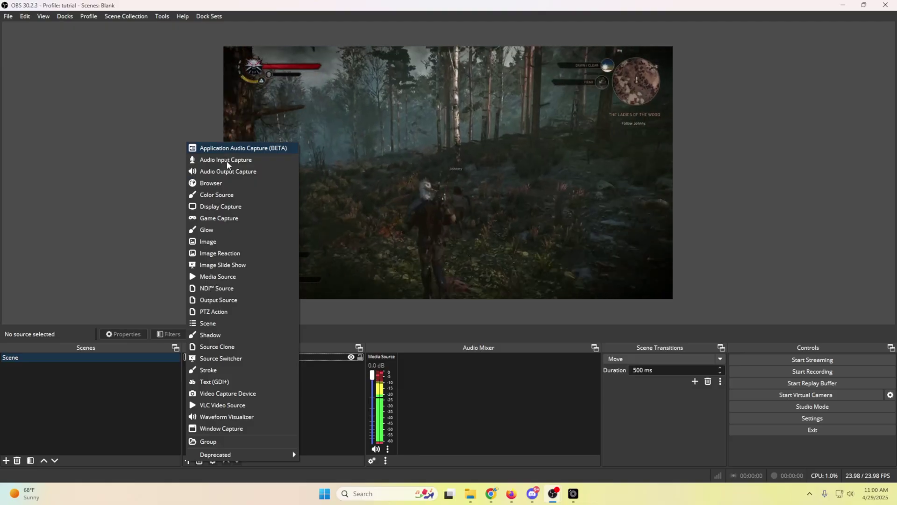
{"action": "left_click", "coordinate": [228, 393]}
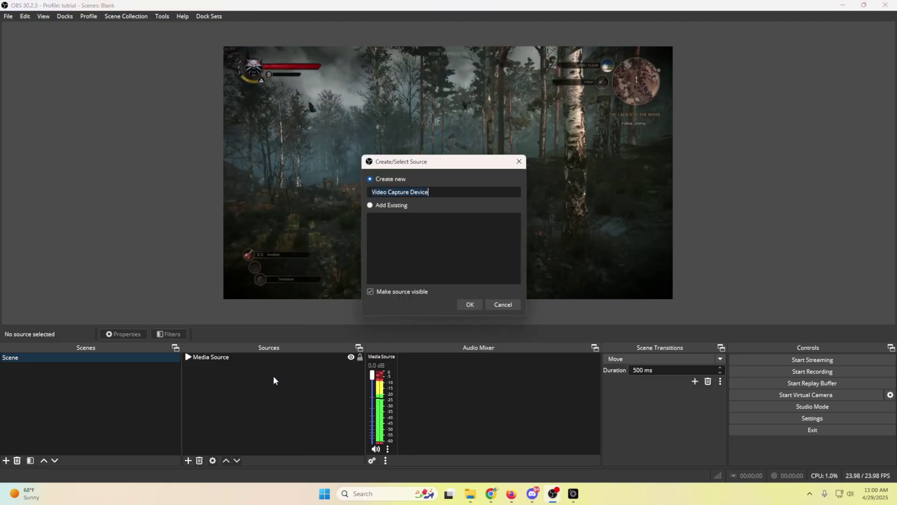
{"action": "type", "text": "cam"}
{"action": "left_click", "coordinate": [459, 301]}
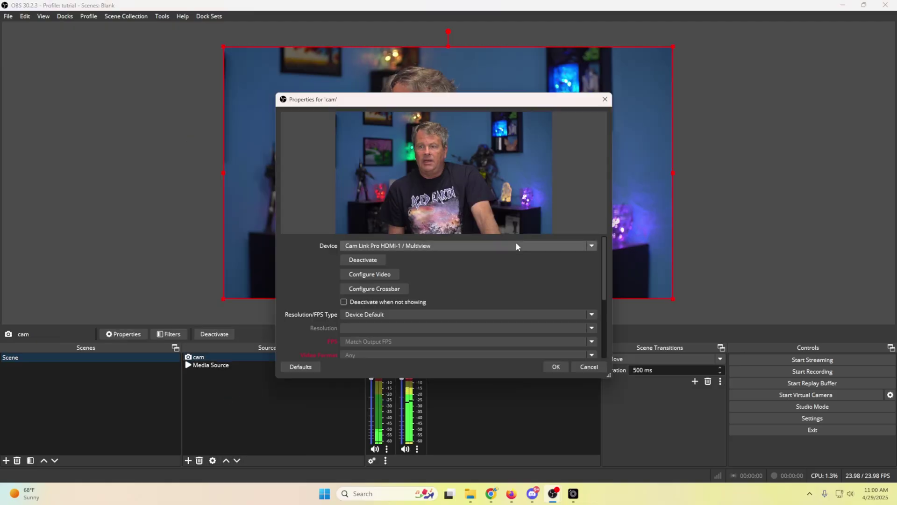
{"action": "left_click", "coordinate": [567, 248]}
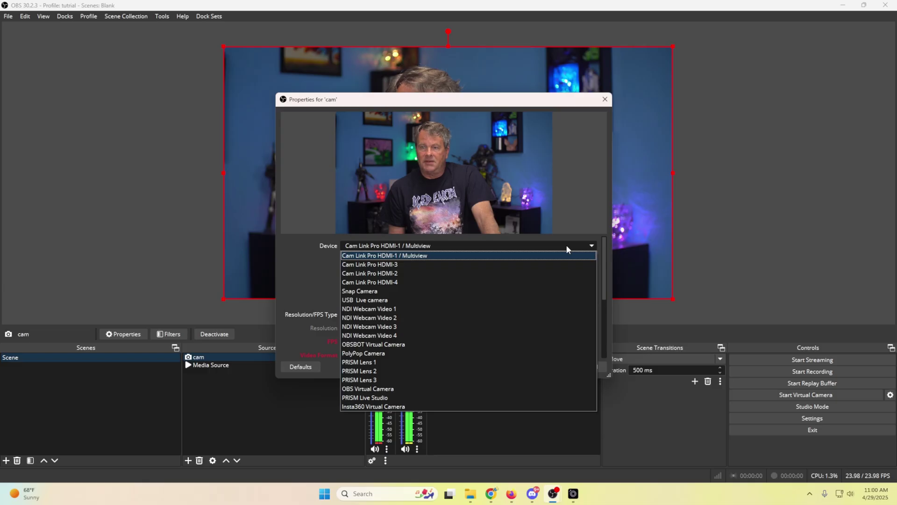
{"action": "left_click", "coordinate": [352, 362]}
Enable a custom audio device for cam, choose the USB Live camera microphone, and save
{"action": "scroll", "coordinate": [514, 327], "scroll_direction": "down", "scroll_amount": 1}
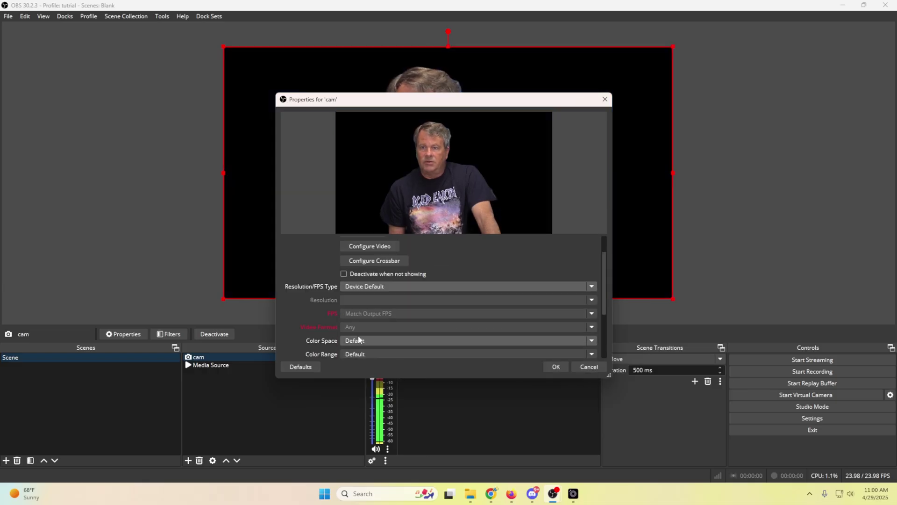
{"action": "scroll", "coordinate": [358, 337], "scroll_direction": "down", "scroll_amount": 3}
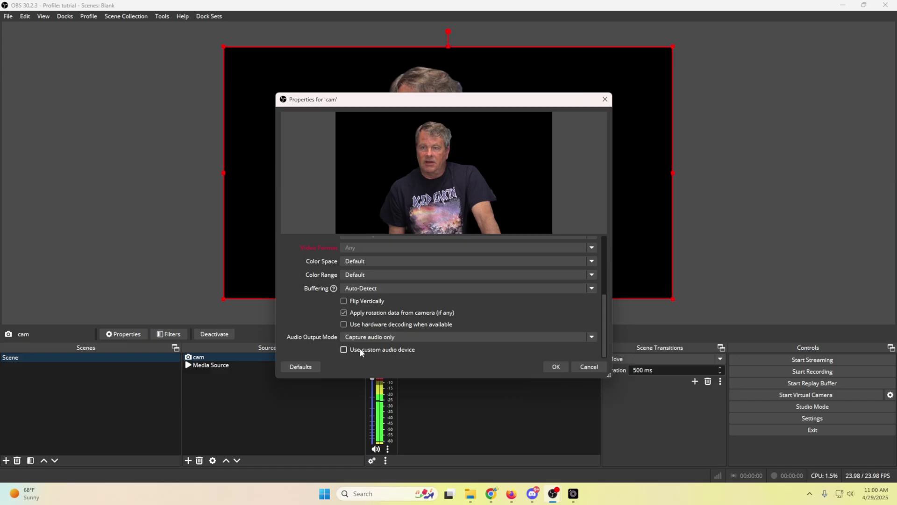
{"action": "left_click", "coordinate": [361, 351]}
{"action": "scroll", "coordinate": [401, 355], "scroll_direction": "down", "scroll_amount": 1}
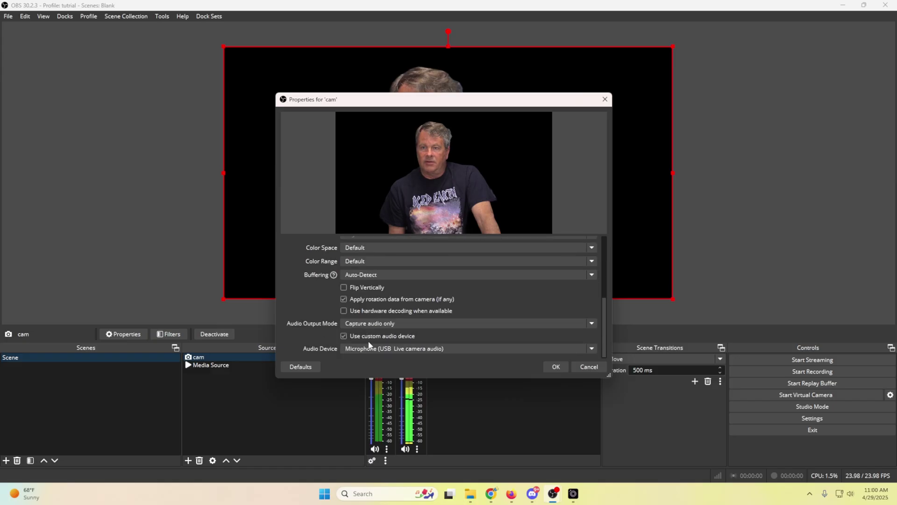
{"action": "left_click", "coordinate": [412, 354]}
{"action": "left_click", "coordinate": [401, 196]}
{"action": "left_click", "coordinate": [556, 366]}
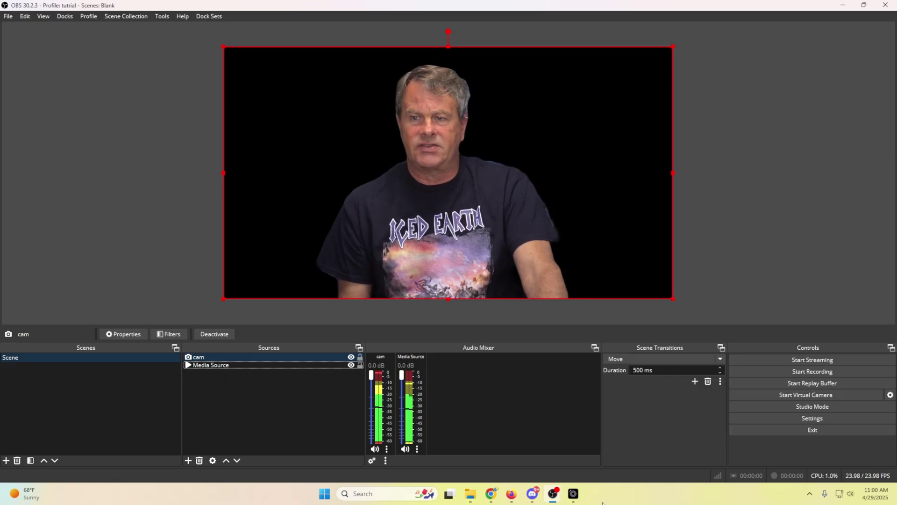
{"action": "left_click", "coordinate": [573, 493]}
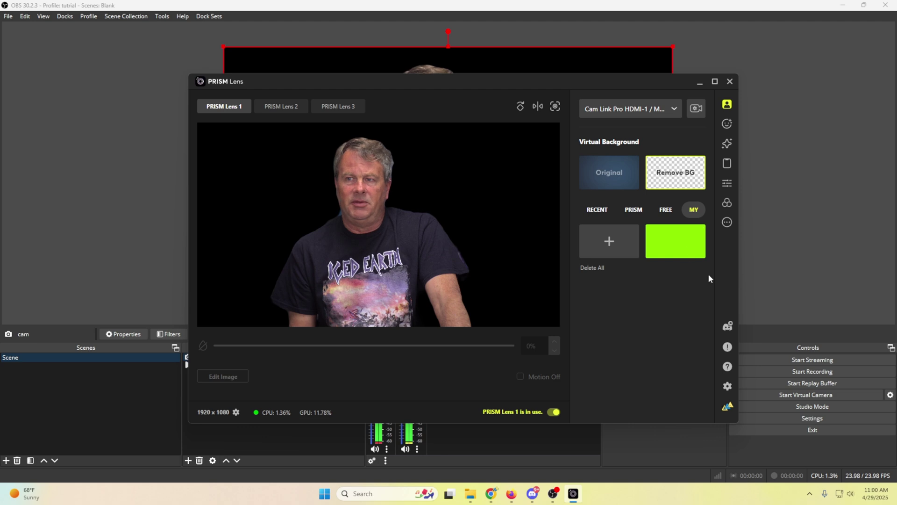
Apply the lime-green tile from PRISM Lens's MY virtual backgrounds, then return to OBS
{"action": "left_click", "coordinate": [658, 257]}
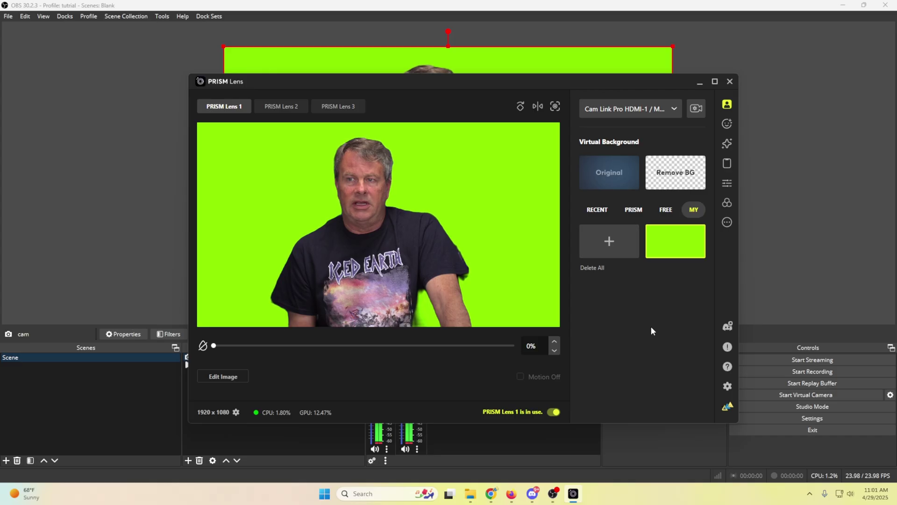
{"action": "left_click", "coordinate": [742, 273]}
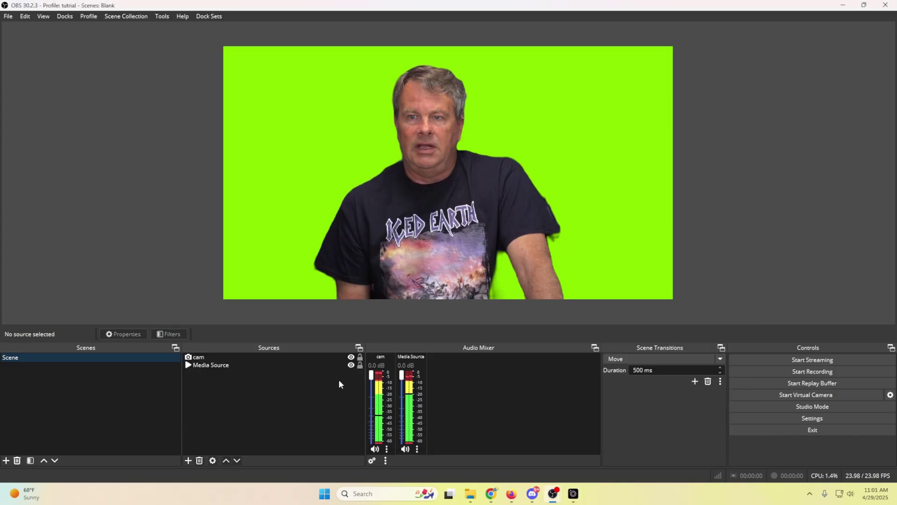
Add a Chroma Key filter to the cam source to key out the green background
{"action": "right_click", "coordinate": [202, 358]}
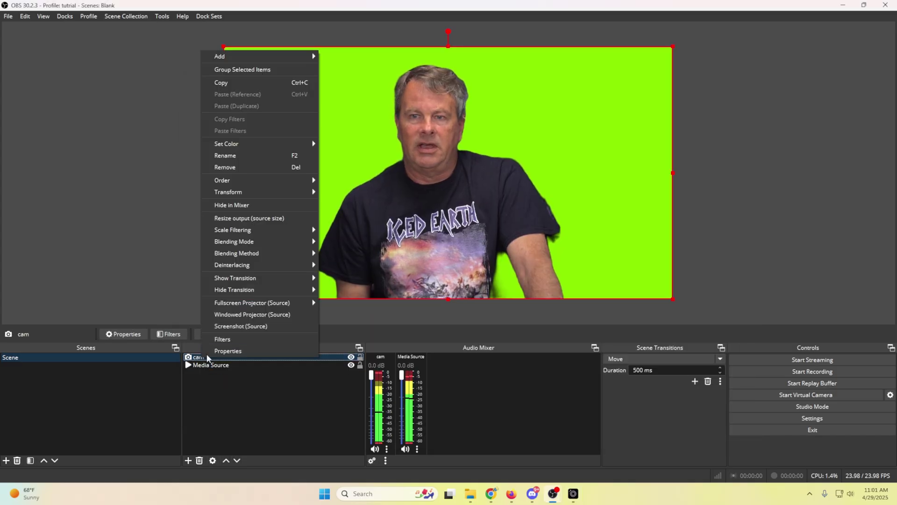
{"action": "left_click", "coordinate": [228, 339]}
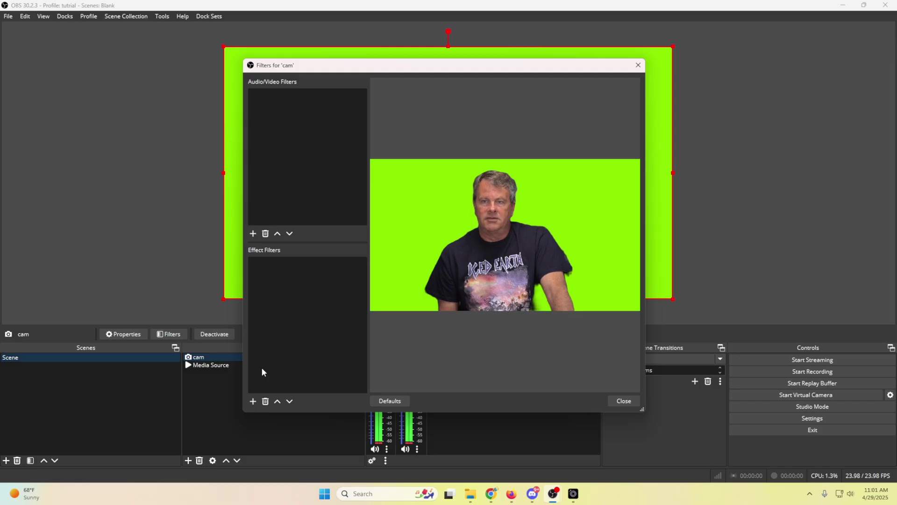
{"action": "left_click", "coordinate": [253, 401]}
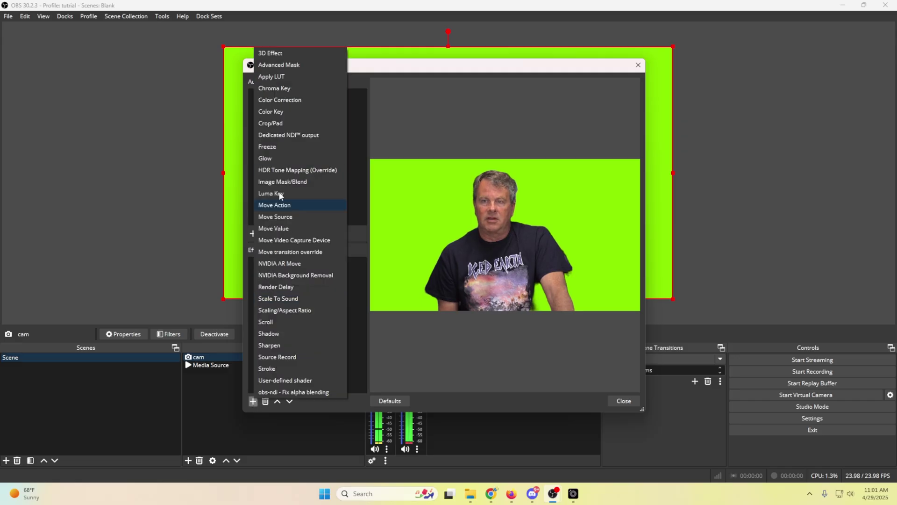
{"action": "left_click", "coordinate": [283, 88]}
{"action": "left_click", "coordinate": [413, 250]}
{"action": "left_click", "coordinate": [624, 401]}
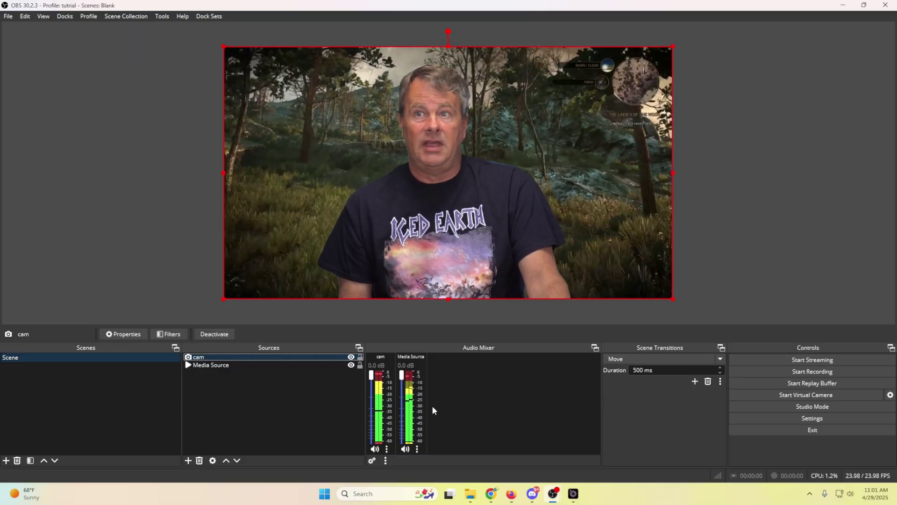
{"action": "mouse_move", "coordinate": [555, 492]}
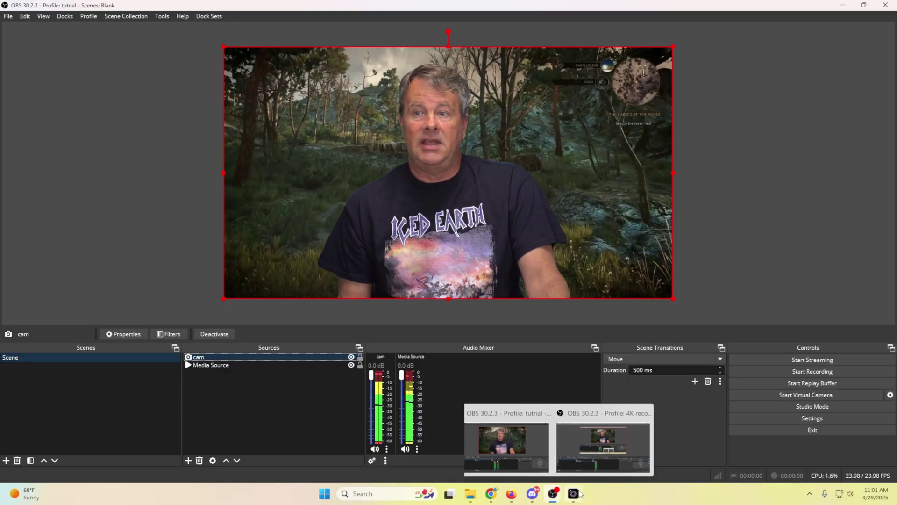
{"action": "left_click", "coordinate": [574, 428]}
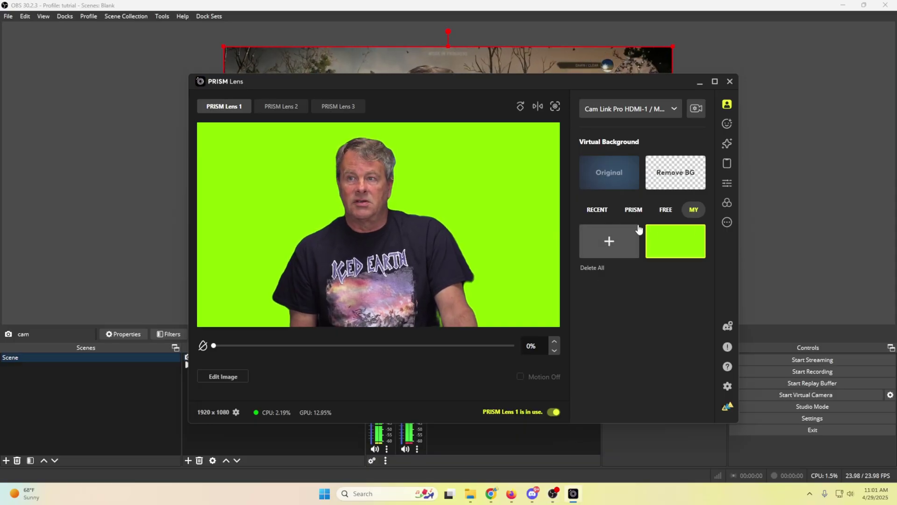
{"action": "left_click", "coordinate": [663, 211]}
{"action": "left_click", "coordinate": [612, 254]}
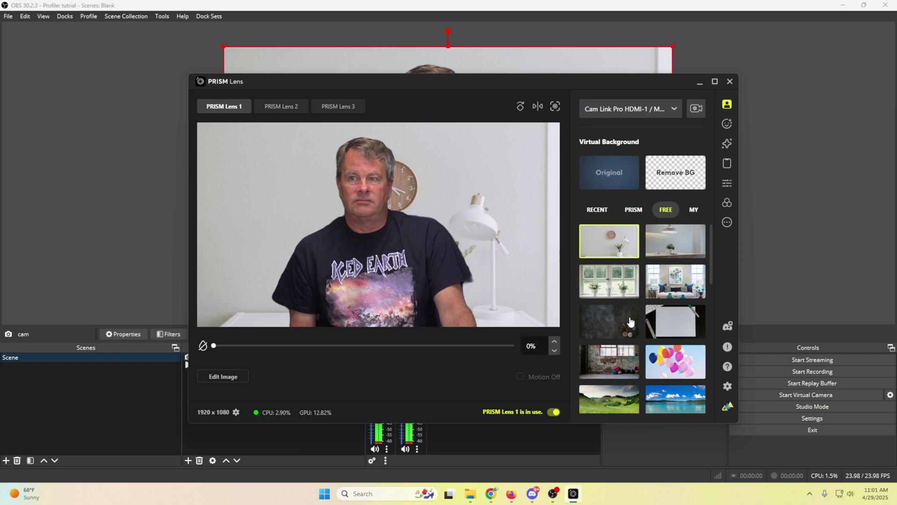
{"action": "left_click", "coordinate": [608, 361]}
{"action": "left_click_drag", "start_coordinate": [514, 86], "coordinate": [472, 94]}
{"action": "left_click", "coordinate": [600, 315]}
{"action": "left_click", "coordinate": [408, 439]}
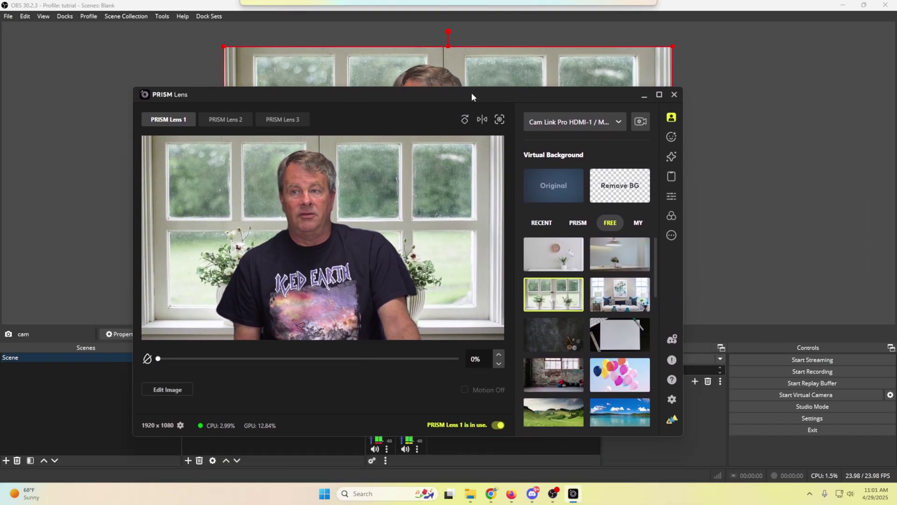
{"action": "scroll", "coordinate": [564, 363], "scroll_direction": "down", "scroll_amount": 2}
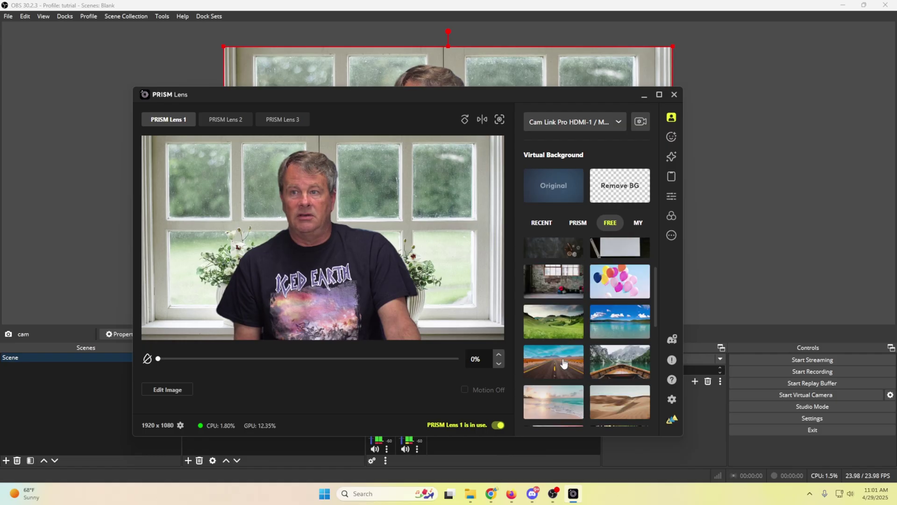
{"action": "left_click", "coordinate": [554, 396]}
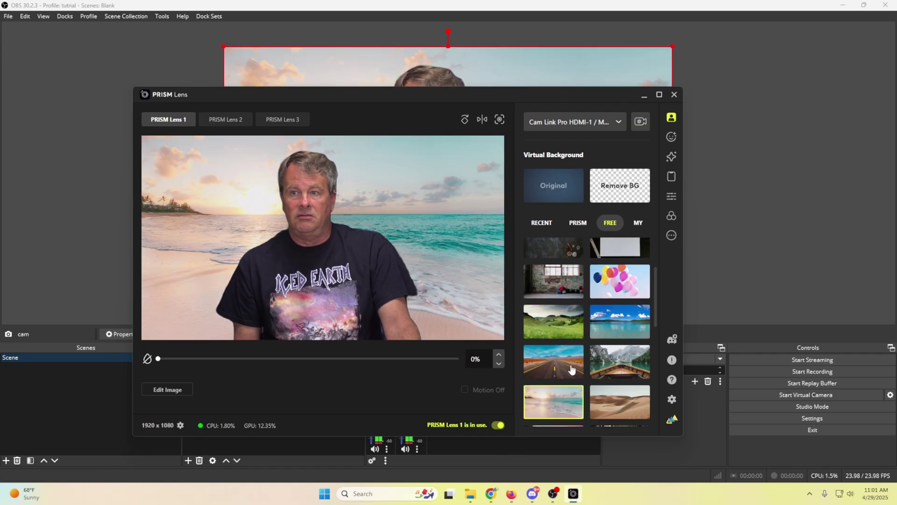
{"action": "scroll", "coordinate": [565, 353], "scroll_direction": "down", "scroll_amount": 3}
{"action": "left_click", "coordinate": [553, 345]}
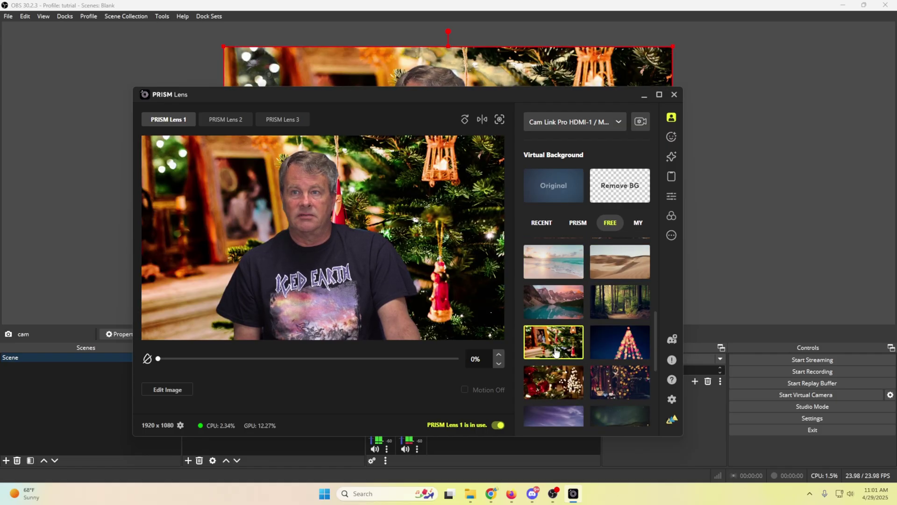
{"action": "scroll", "coordinate": [555, 351], "scroll_direction": "down", "scroll_amount": 10}
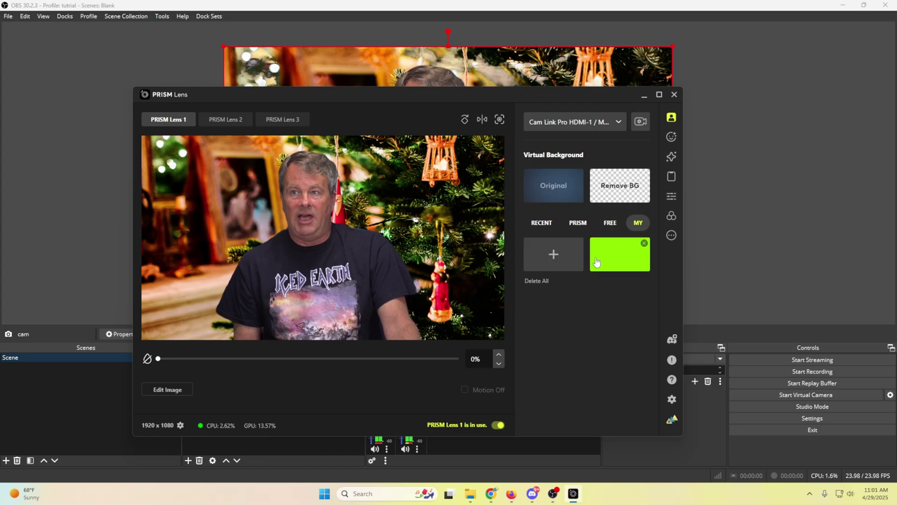
{"action": "left_click", "coordinate": [625, 262]}
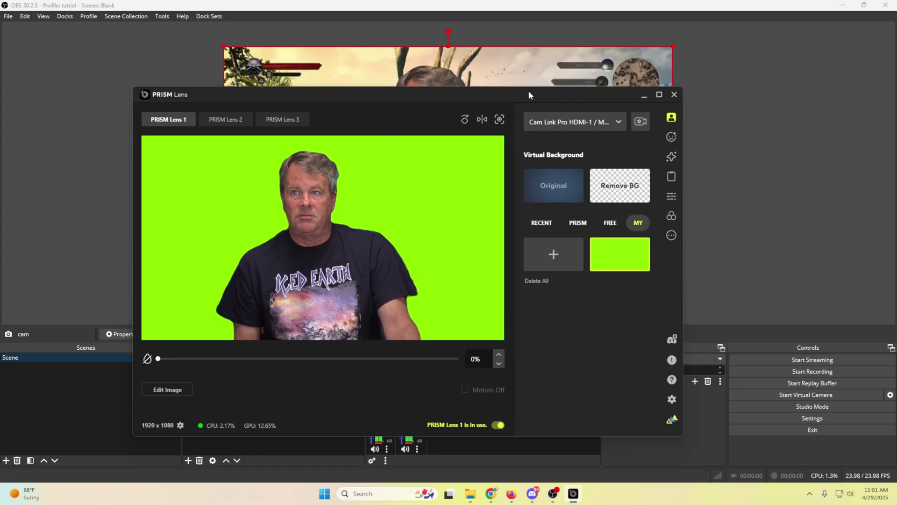
{"action": "mouse_move", "coordinate": [529, 90]}
{"action": "left_mouse_down"}
{"action": "mouse_move", "coordinate": [663, 241]}
{"action": "mouse_move", "coordinate": [858, 402]}
{"action": "mouse_move", "coordinate": [565, 135]}
{"action": "mouse_move", "coordinate": [545, 85]}
{"action": "left_mouse_up"}
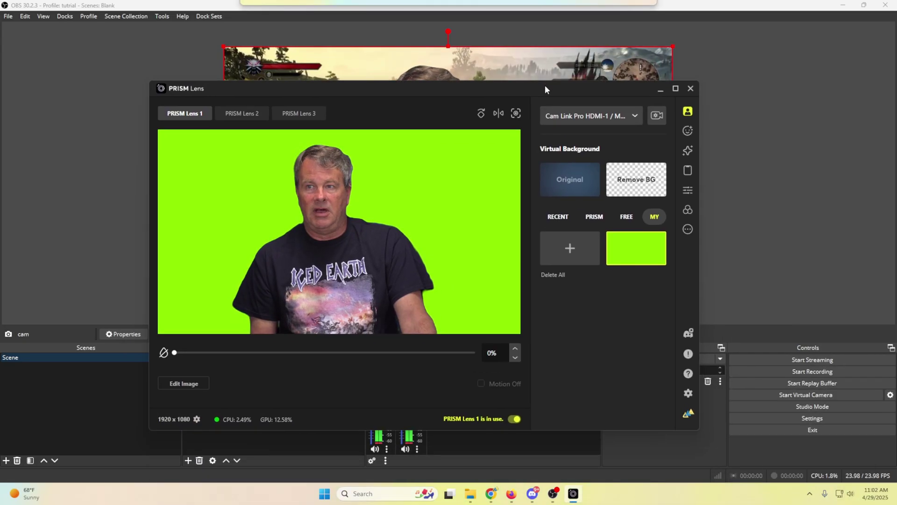
{"action": "left_click", "coordinate": [582, 219]}
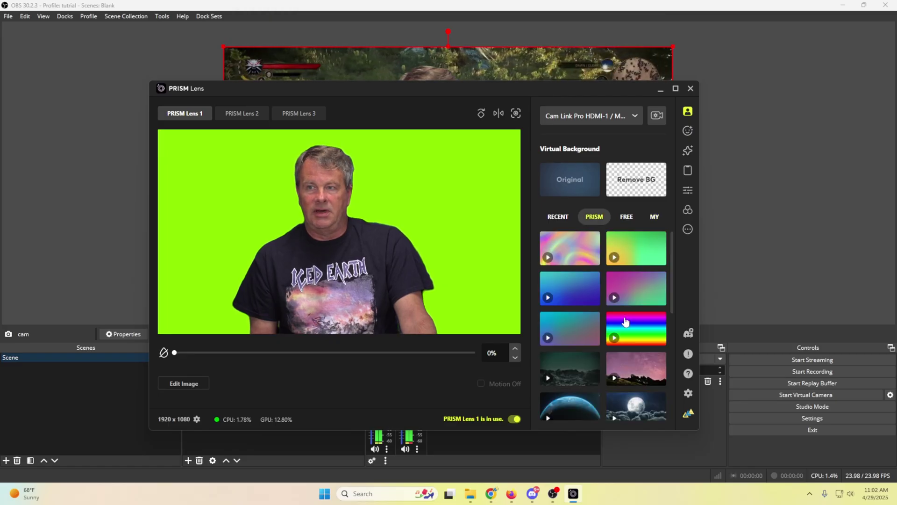
Try the pastel rainbow, Earth and black starfield backgrounds, finishing on the streaky-snow starfield
{"action": "left_click", "coordinate": [563, 257]}
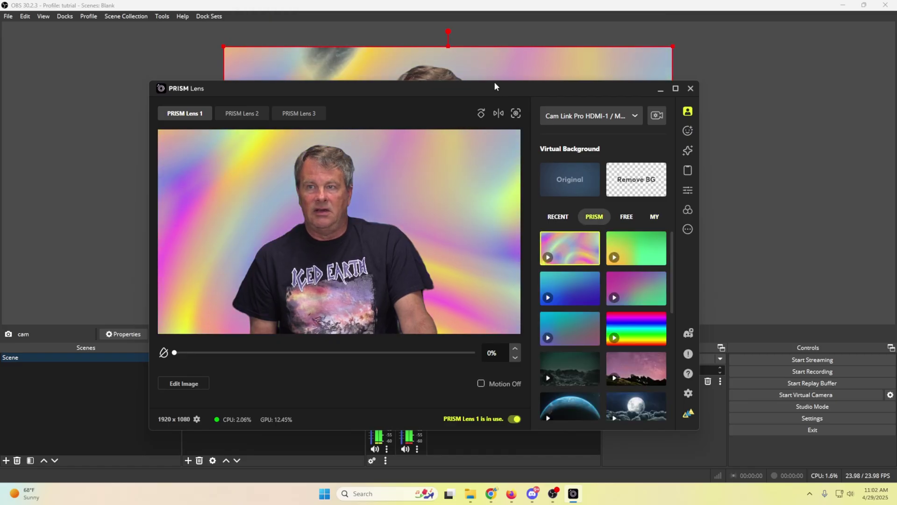
{"action": "left_click_drag", "start_coordinate": [498, 87], "coordinate": [434, 124]}
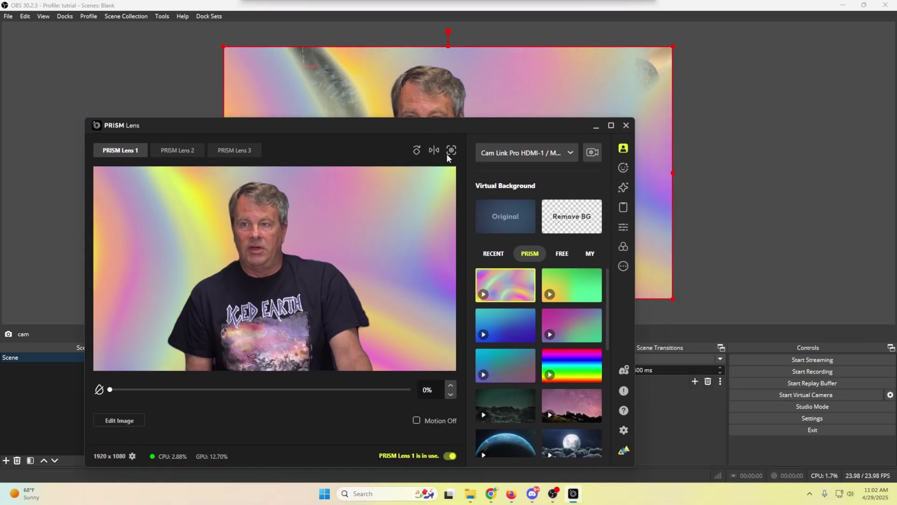
{"action": "scroll", "coordinate": [538, 355], "scroll_direction": "down", "scroll_amount": 2}
{"action": "left_click", "coordinate": [505, 398]}
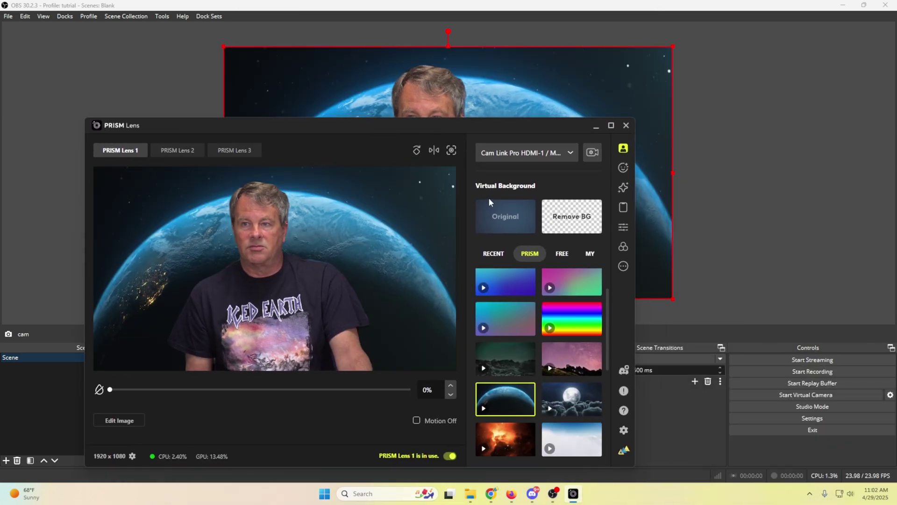
{"action": "left_click_drag", "start_coordinate": [458, 129], "coordinate": [393, 137]}
{"action": "scroll", "coordinate": [490, 379], "scroll_direction": "down", "scroll_amount": 3}
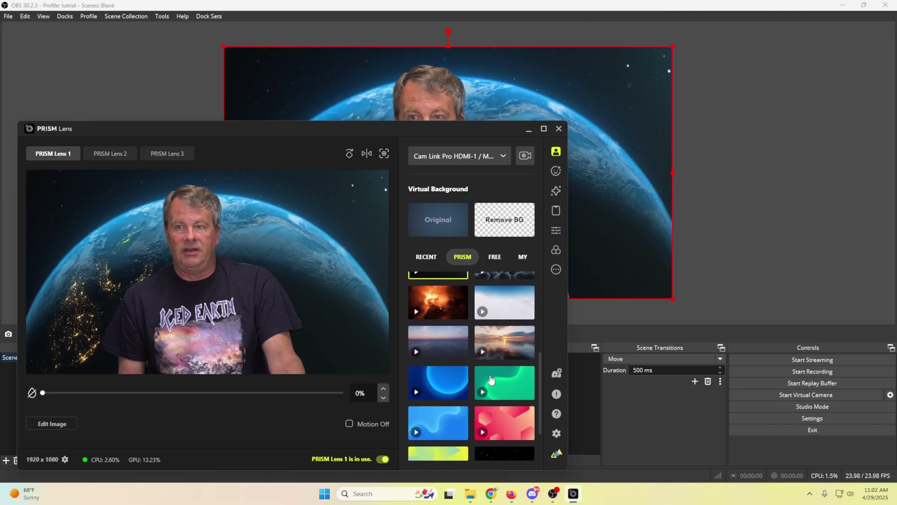
{"action": "scroll", "coordinate": [490, 380], "scroll_direction": "down", "scroll_amount": 2}
{"action": "left_click", "coordinate": [504, 403]}
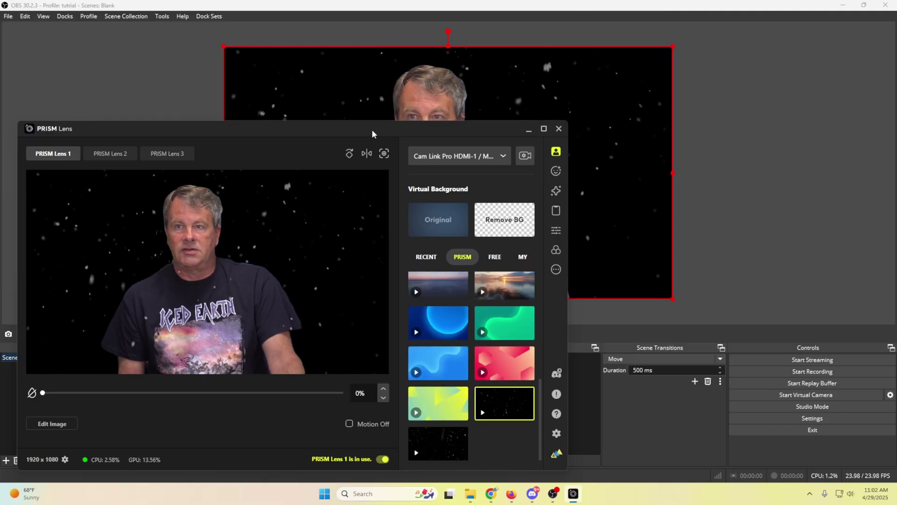
{"action": "mouse_move", "coordinate": [372, 130]}
{"action": "left_mouse_down"}
{"action": "mouse_move", "coordinate": [735, 176]}
{"action": "mouse_move", "coordinate": [427, 161]}
{"action": "mouse_move", "coordinate": [419, 126]}
{"action": "left_mouse_up"}
{"action": "scroll", "coordinate": [514, 355], "scroll_direction": "down", "scroll_amount": 1}
{"action": "left_click", "coordinate": [482, 434]}
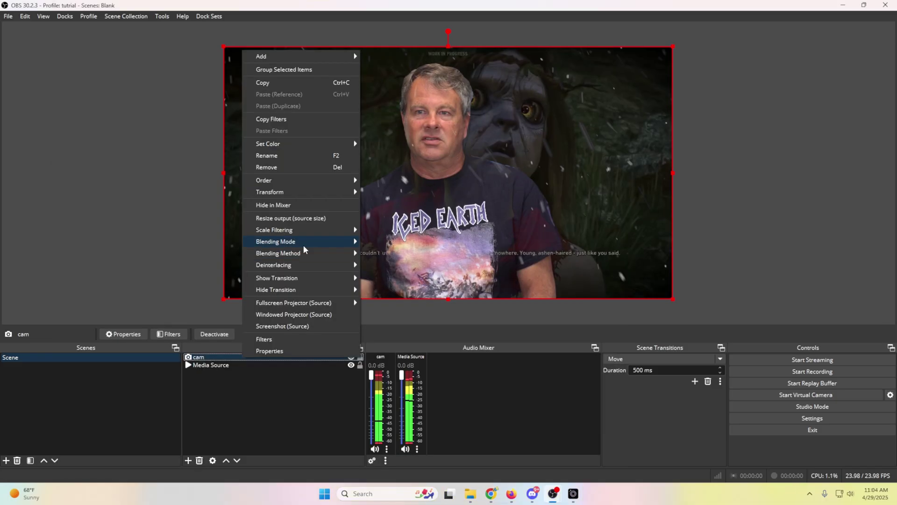
Set the cam source's blending mode back to Normal and bring PRISM Lens forward
{"action": "mouse_move", "coordinate": [306, 242]}
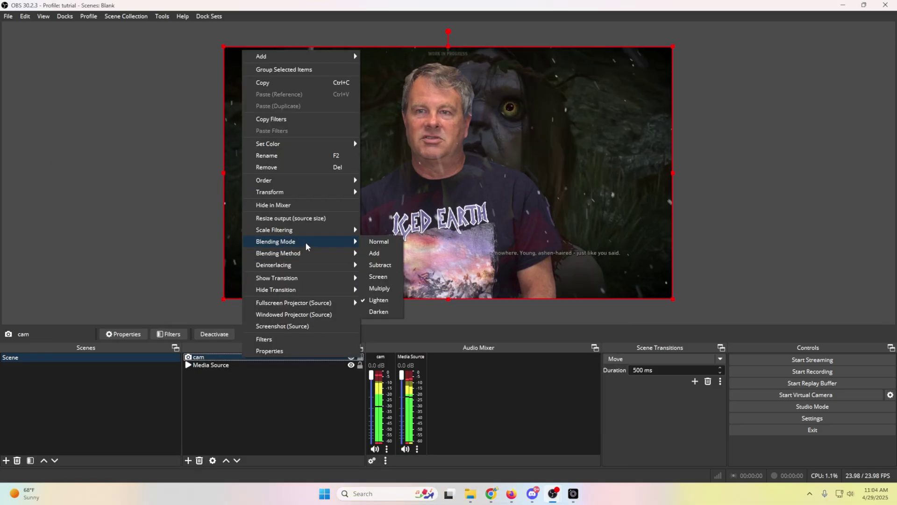
{"action": "left_click", "coordinate": [378, 241]}
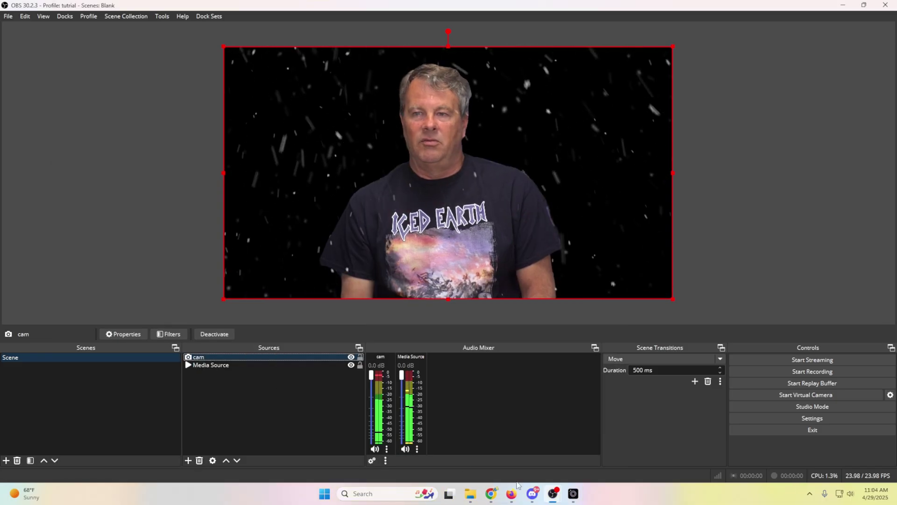
{"action": "mouse_move", "coordinate": [572, 493]}
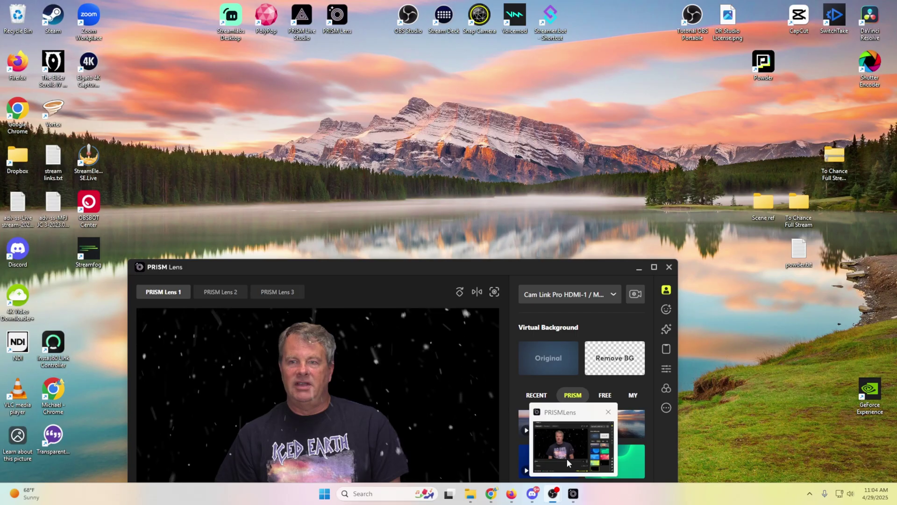
{"action": "left_click", "coordinate": [566, 458]}
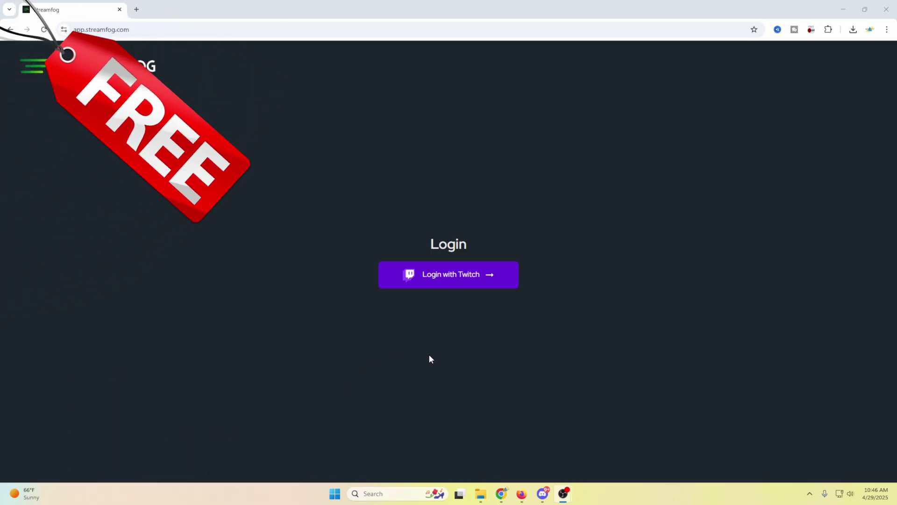
Log in to Streamfog with Twitch and choose Cam Link Pro HDMI-1 / Multiview as input camera
{"action": "left_click", "coordinate": [476, 281]}
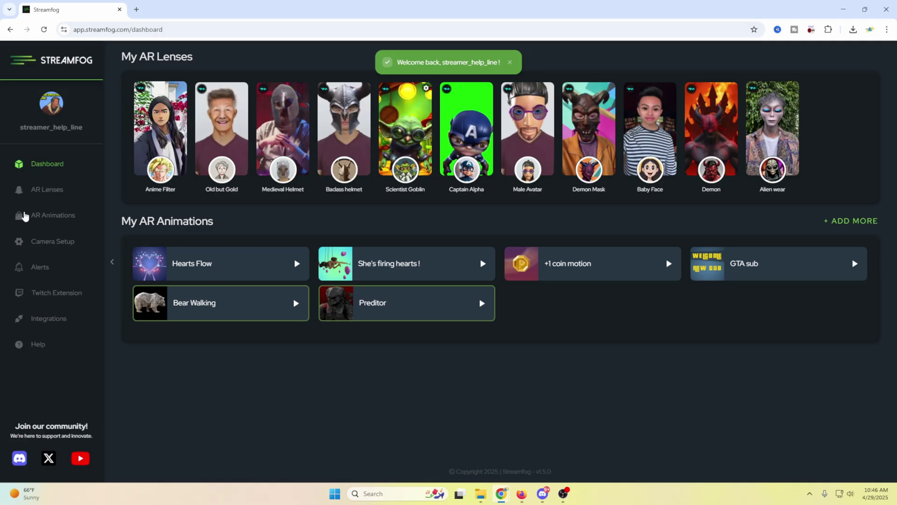
{"action": "left_click", "coordinate": [44, 241]}
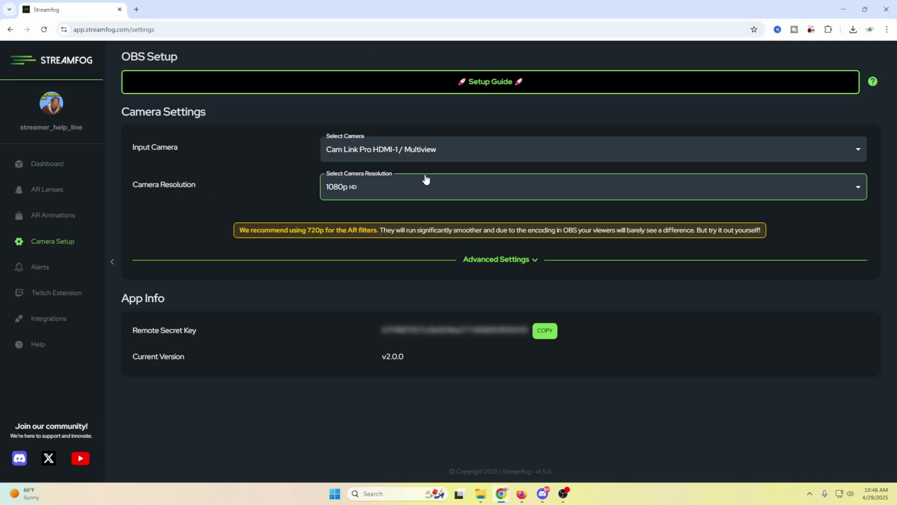
{"action": "left_click", "coordinate": [476, 155]}
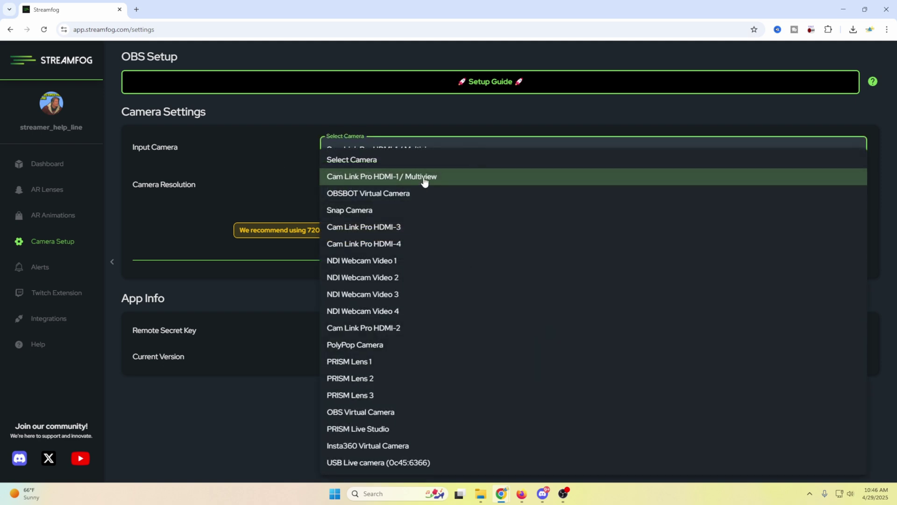
{"action": "left_click", "coordinate": [425, 178]}
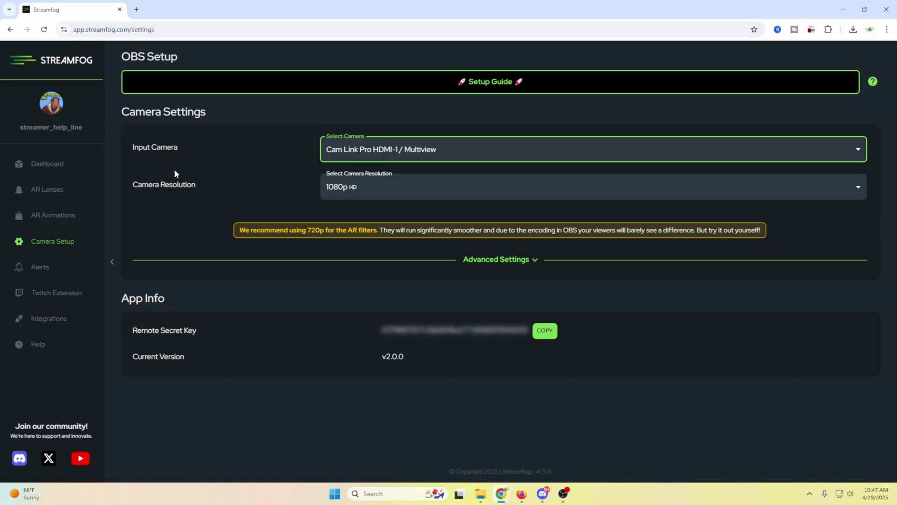
Review the Windows instructions in Streamfog's OBS setup guide, then minimize the browser
{"action": "left_click", "coordinate": [423, 89]}
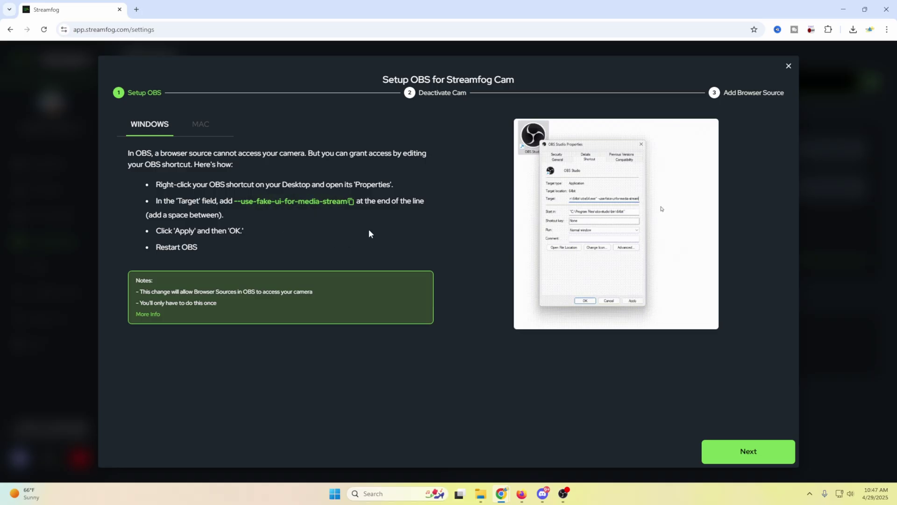
{"action": "left_click", "coordinate": [209, 131]}
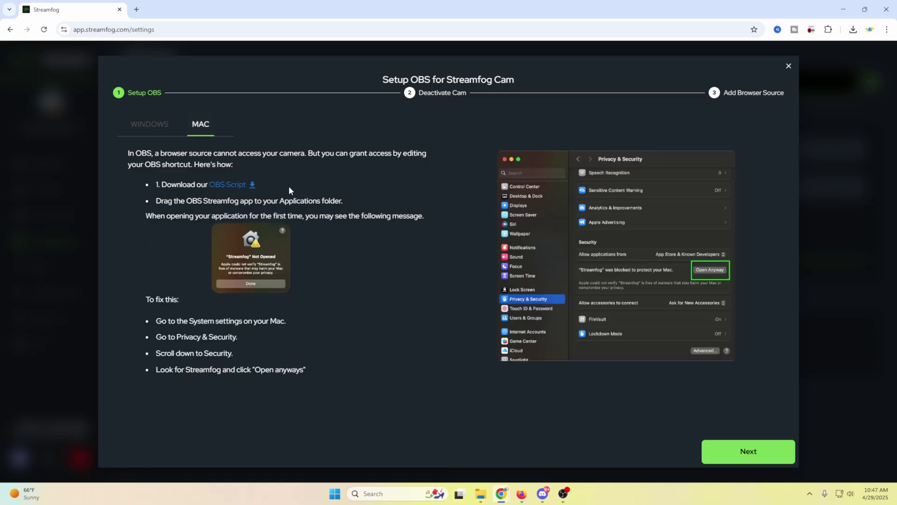
{"action": "left_click", "coordinate": [150, 133]}
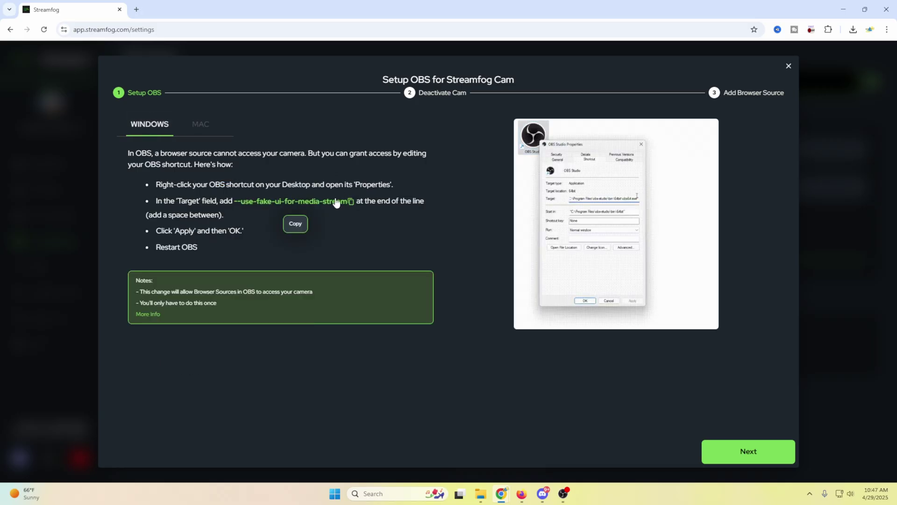
{"action": "left_click", "coordinate": [848, 10]}
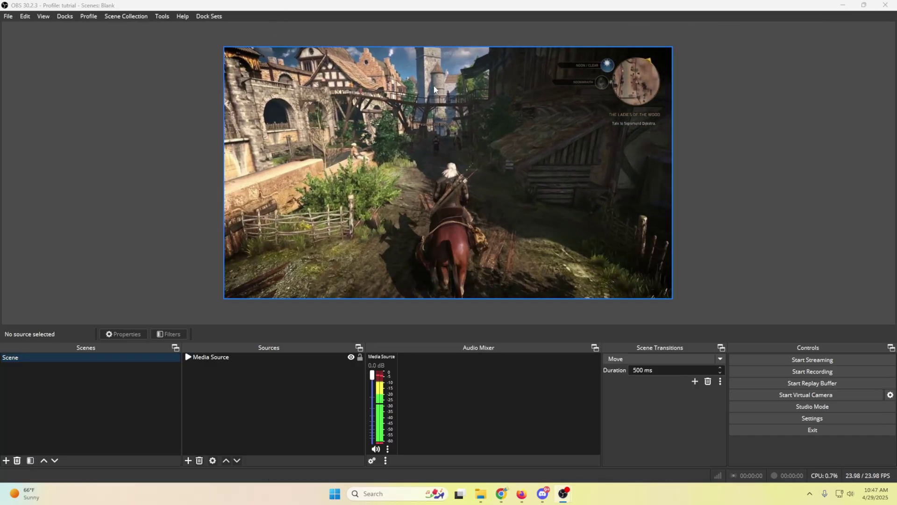
Append --use-fake-ui-for-media-stream to the OBS Studio desktop shortcut's Target and save it
{"action": "key", "text": "super+d"}
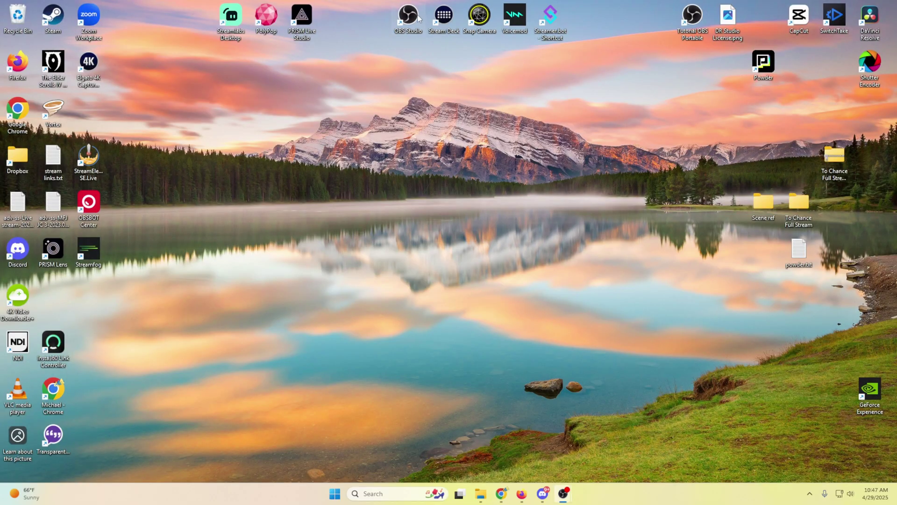
{"action": "right_click", "coordinate": [409, 20]}
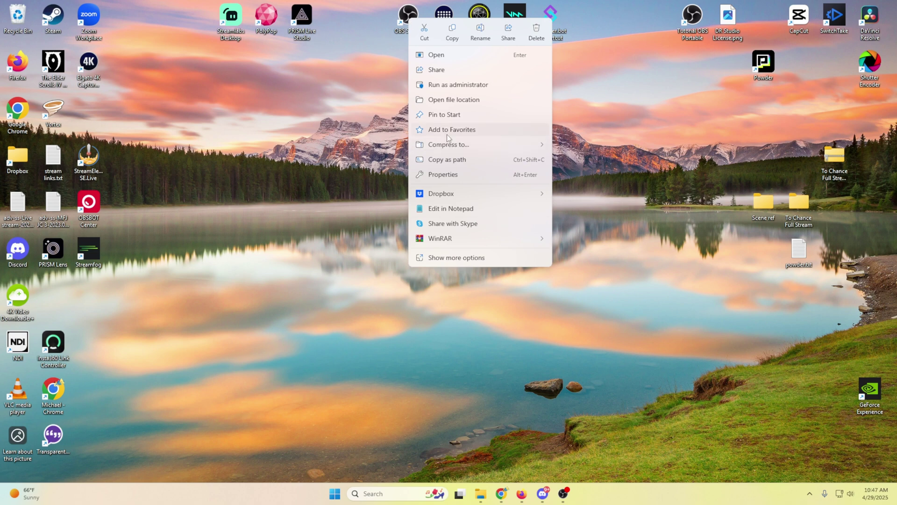
{"action": "left_click", "coordinate": [444, 175]}
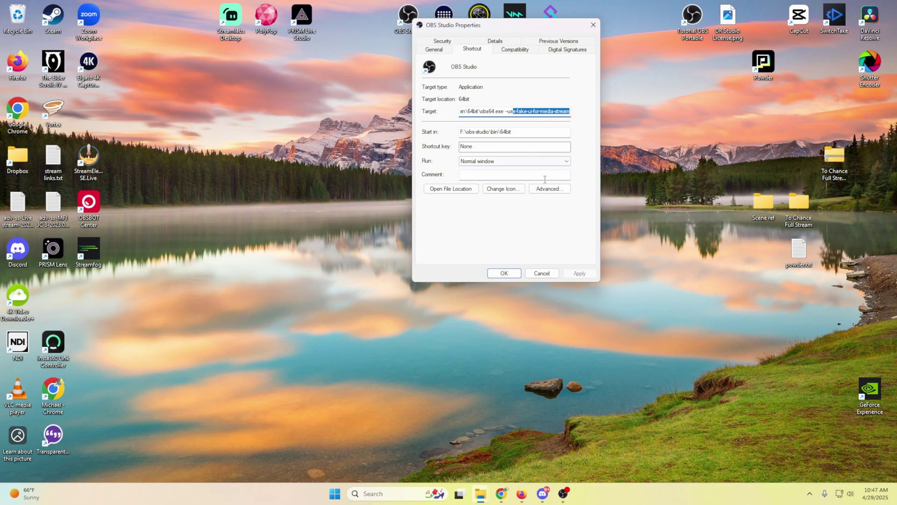
{"action": "left_click", "coordinate": [505, 274]}
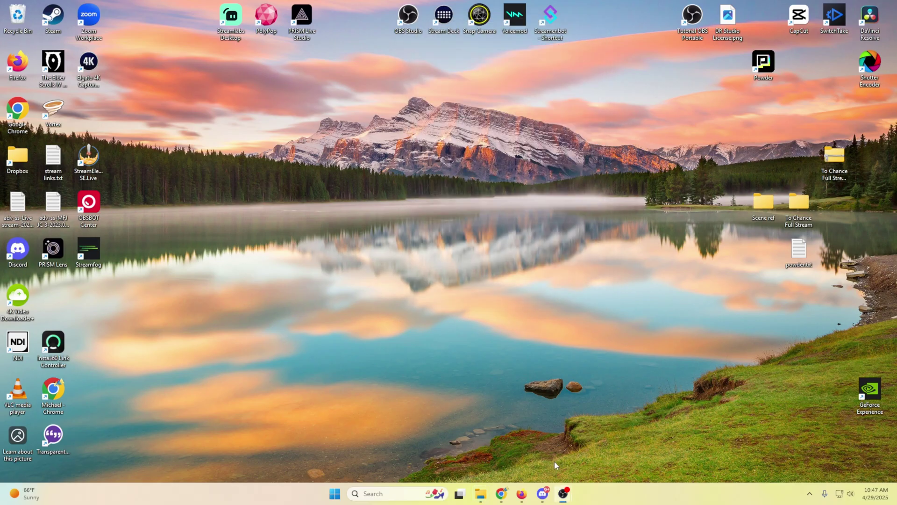
Advance Streamfog's setup guide past Deactivate Cam to Add Browser Source, then return to OBS
{"action": "mouse_move", "coordinate": [565, 499]}
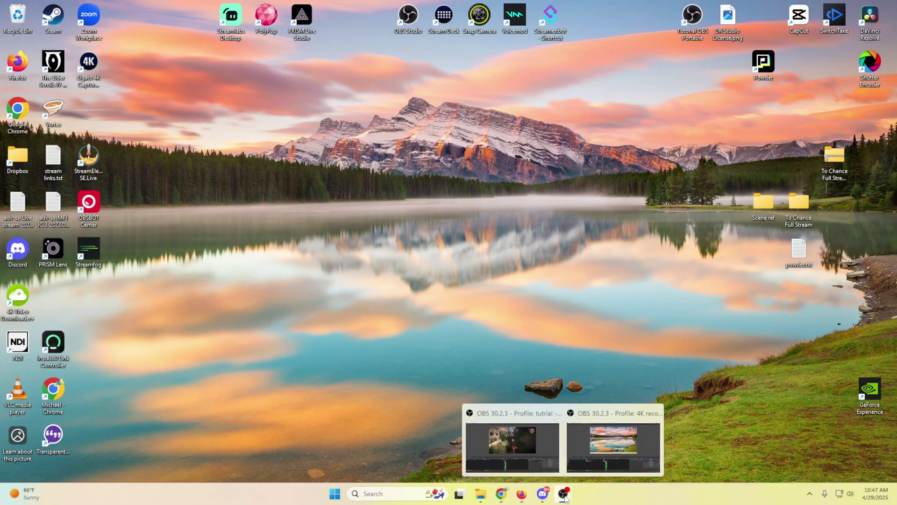
{"action": "left_click", "coordinate": [495, 437]}
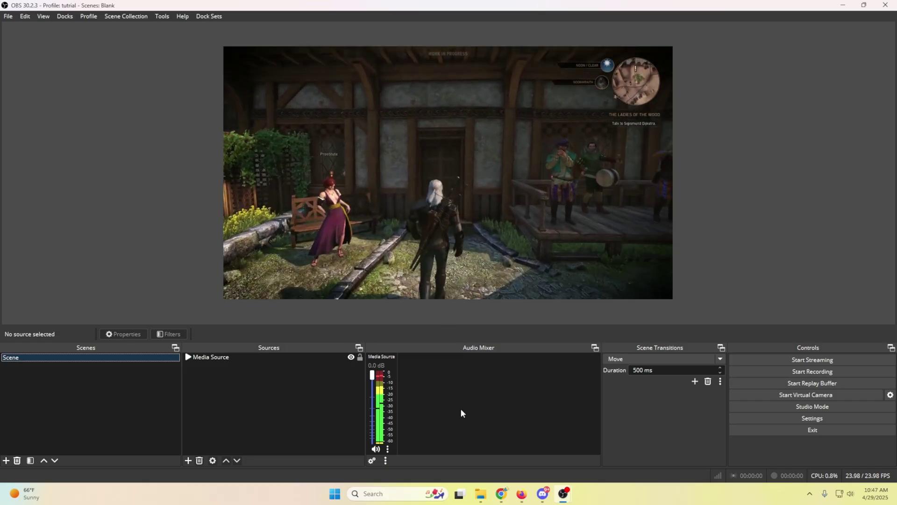
{"action": "mouse_move", "coordinate": [501, 493]}
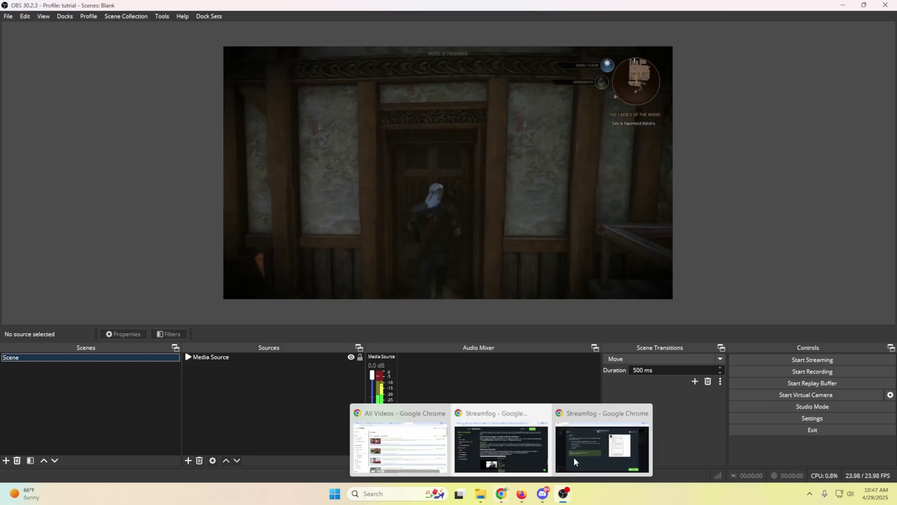
{"action": "left_click", "coordinate": [574, 462]}
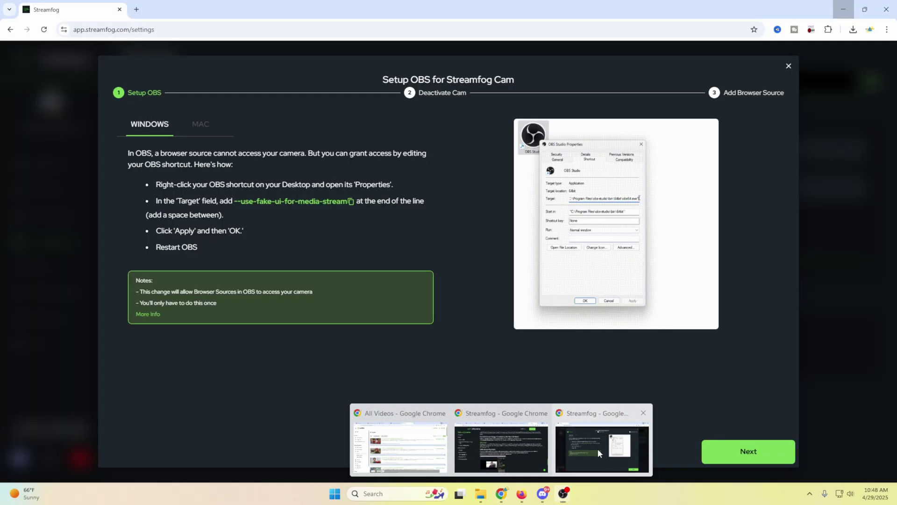
{"action": "left_click", "coordinate": [745, 454]}
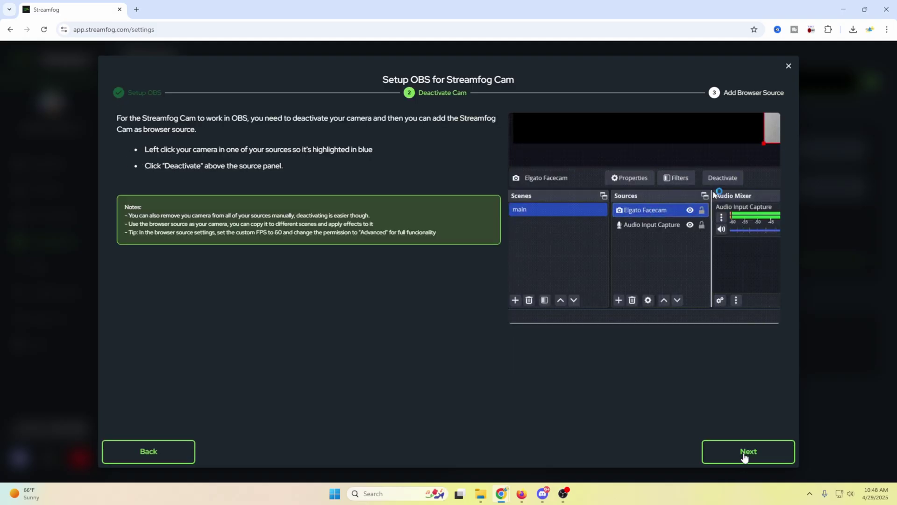
{"action": "left_click", "coordinate": [745, 454]}
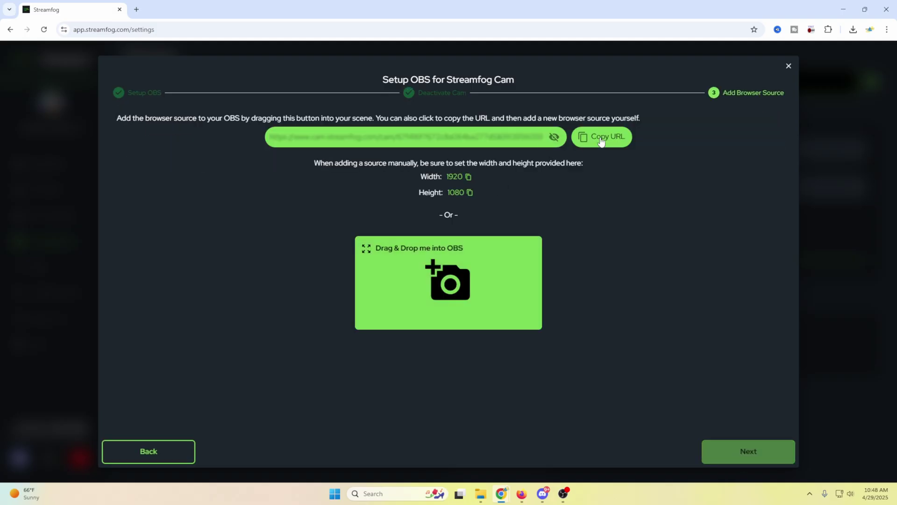
{"action": "mouse_move", "coordinate": [563, 493]}
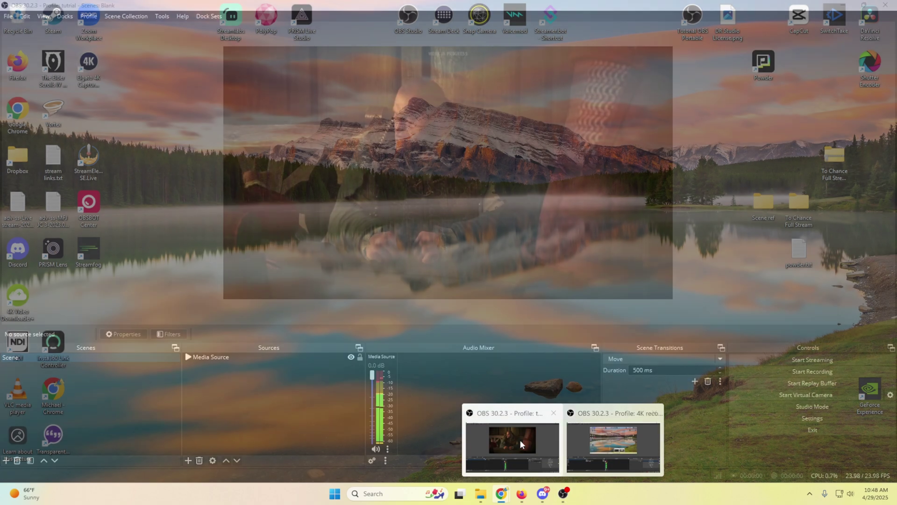
{"action": "left_click", "coordinate": [520, 439]}
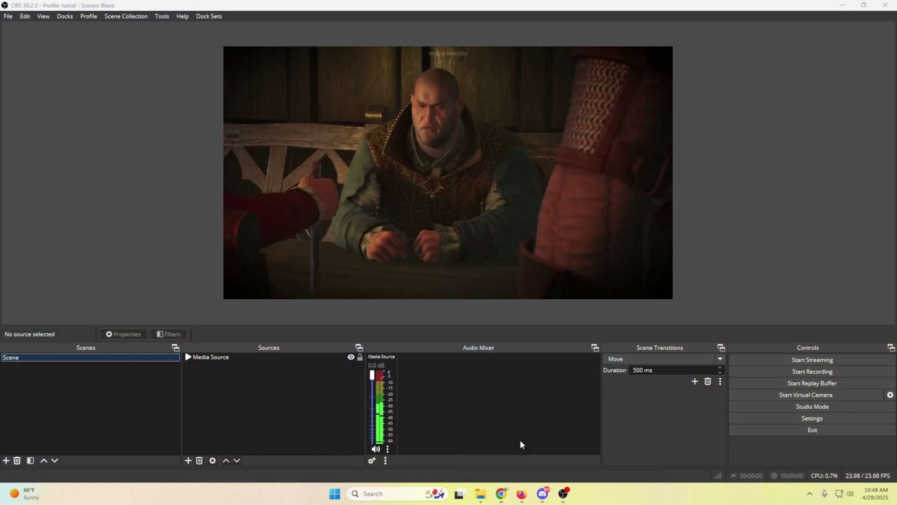
Add a browser source named Cam with the pasted Streamfog URL, 1920×1080, and Control audio on
{"action": "left_click", "coordinate": [187, 460]}
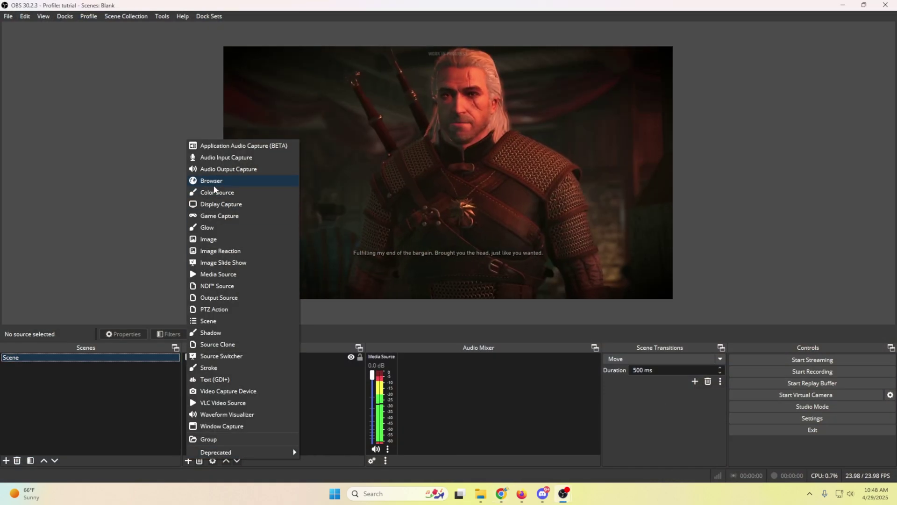
{"action": "left_click", "coordinate": [214, 182]}
{"action": "type", "text": "Cam"}
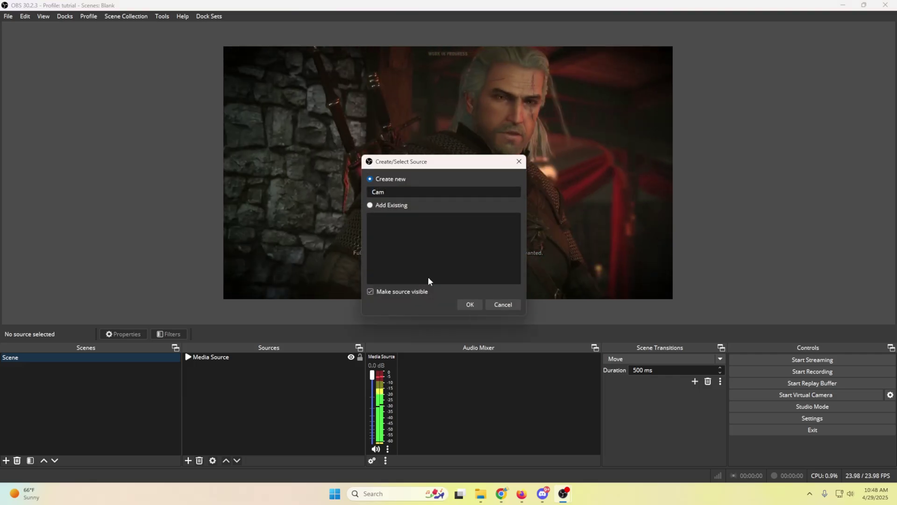
{"action": "key", "text": "Return"}
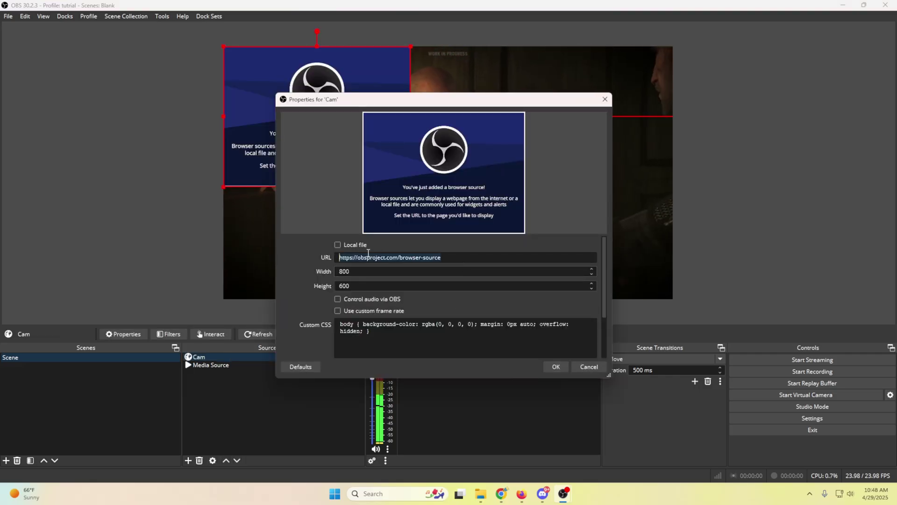
{"action": "key", "text": "ctrl+v"}
{"action": "key", "text": "Tab"}
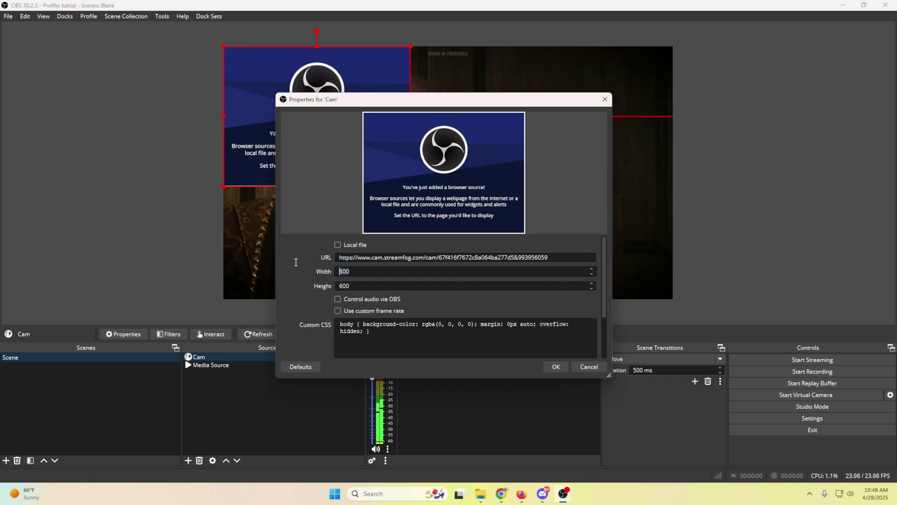
{"action": "type", "text": "192"}
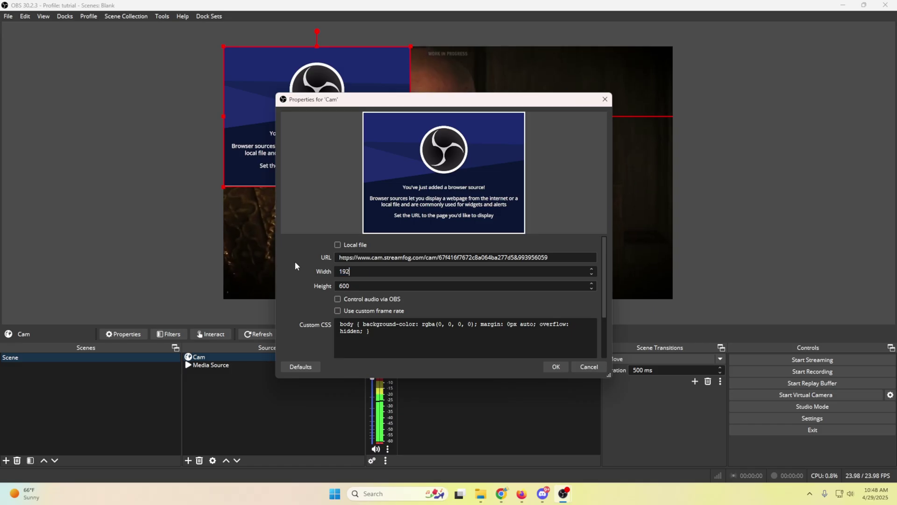
{"action": "key", "text": "Tab"}
{"action": "type", "text": "1080"}
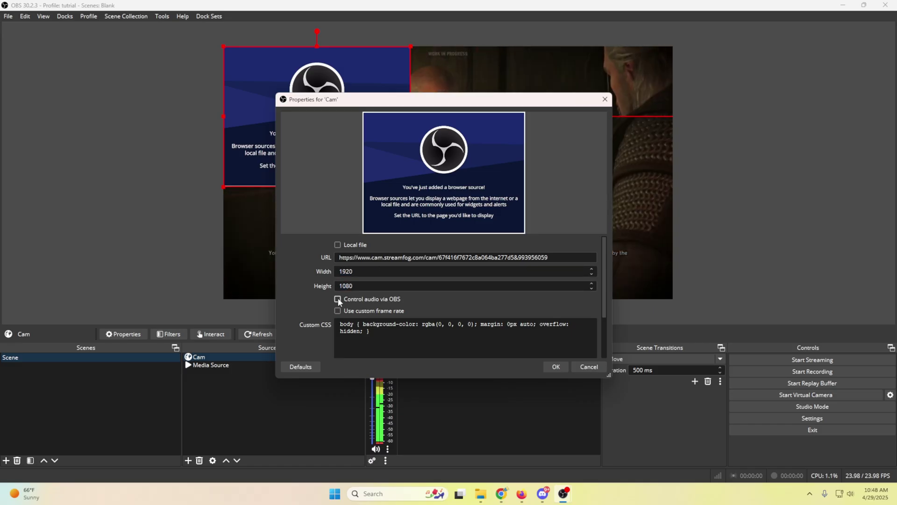
{"action": "left_click", "coordinate": [338, 298]}
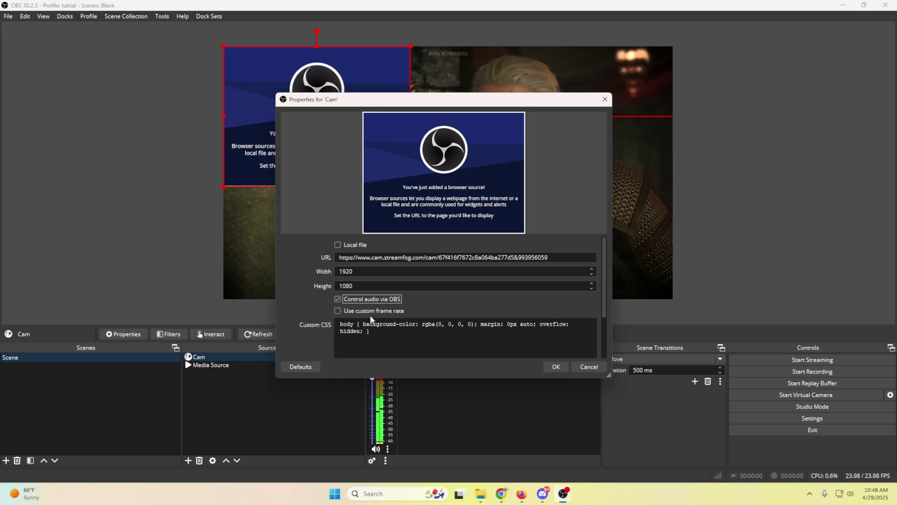
{"action": "left_click", "coordinate": [544, 368]}
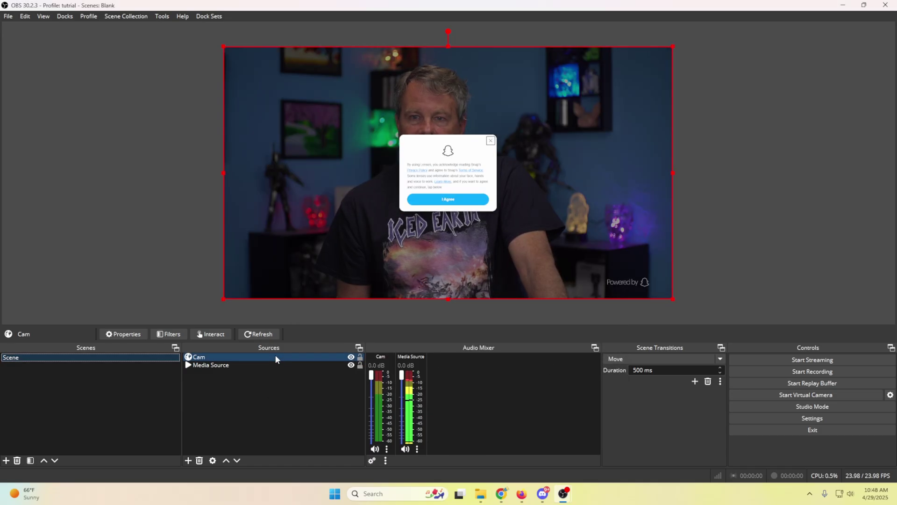
Accept the Snap terms consent inside the Cam source's interactive view
{"action": "left_click", "coordinate": [211, 335]}
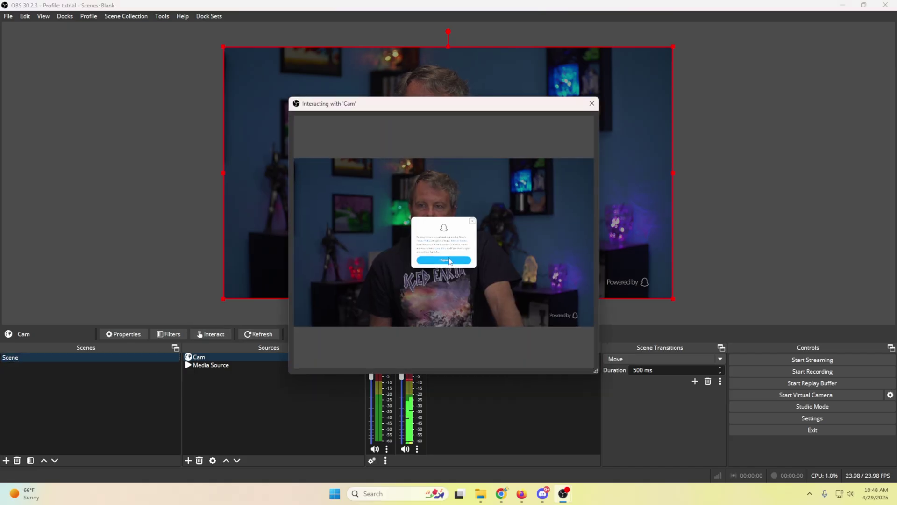
{"action": "left_click", "coordinate": [450, 260]}
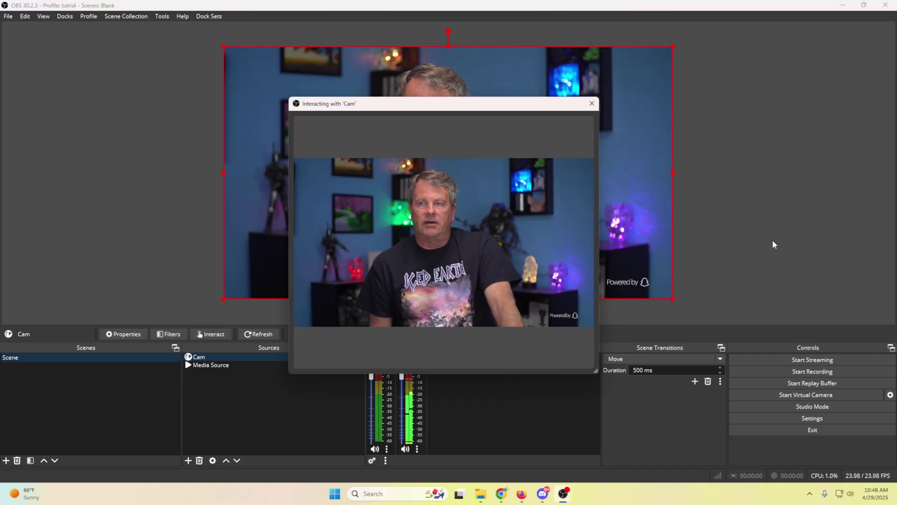
{"action": "left_click", "coordinate": [591, 103]}
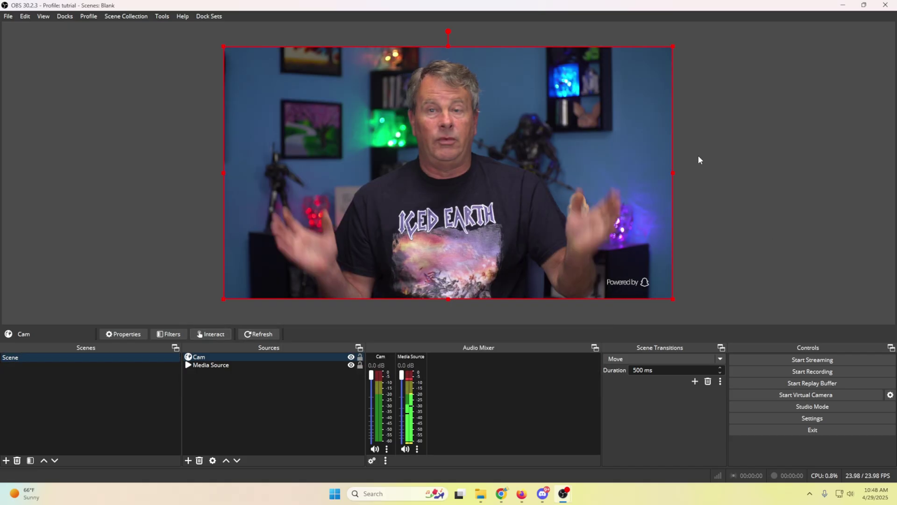
Bring the Streamfog browser window forward and close its OBS setup guide
{"action": "mouse_move", "coordinate": [500, 493]}
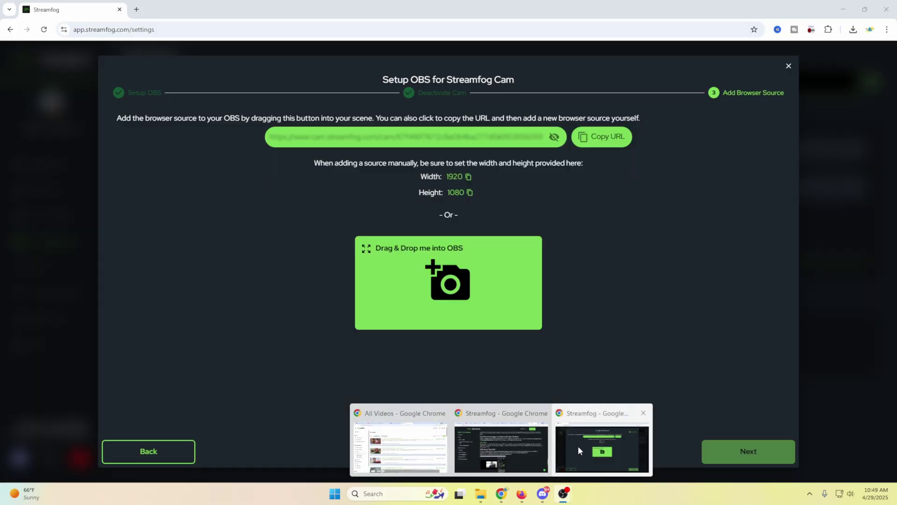
{"action": "left_click", "coordinate": [577, 445]}
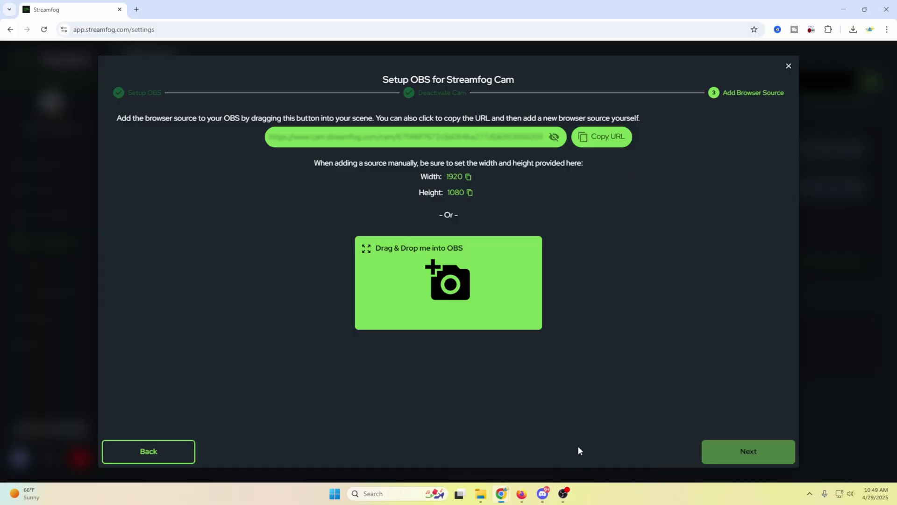
{"action": "key", "text": "alt+Tab"}
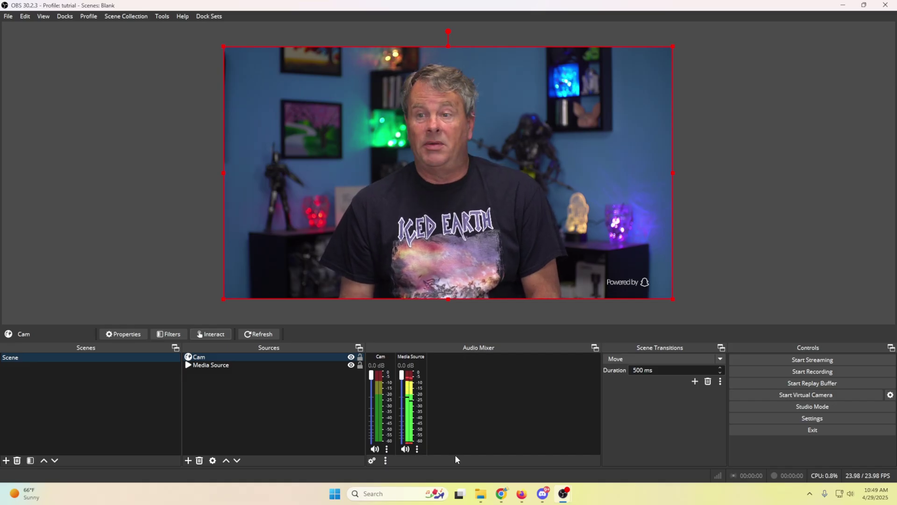
{"action": "left_click", "coordinate": [577, 445]}
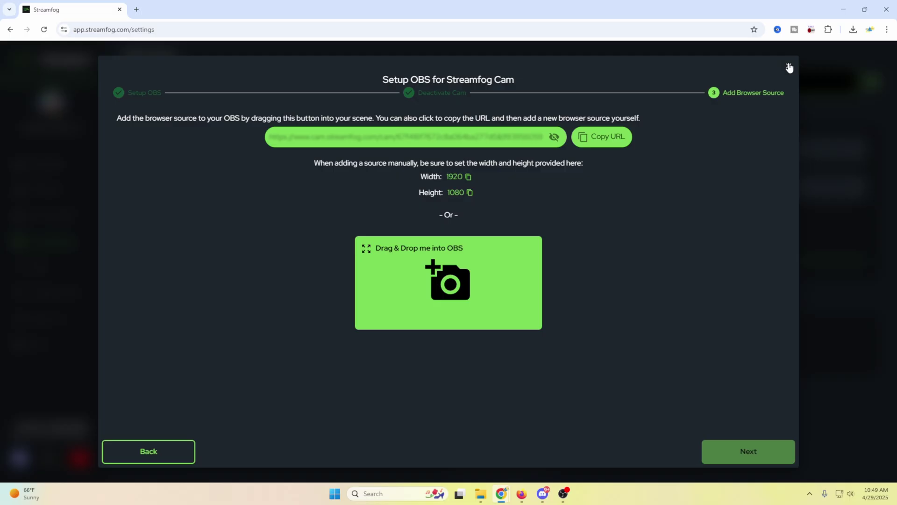
{"action": "left_click", "coordinate": [789, 67]}
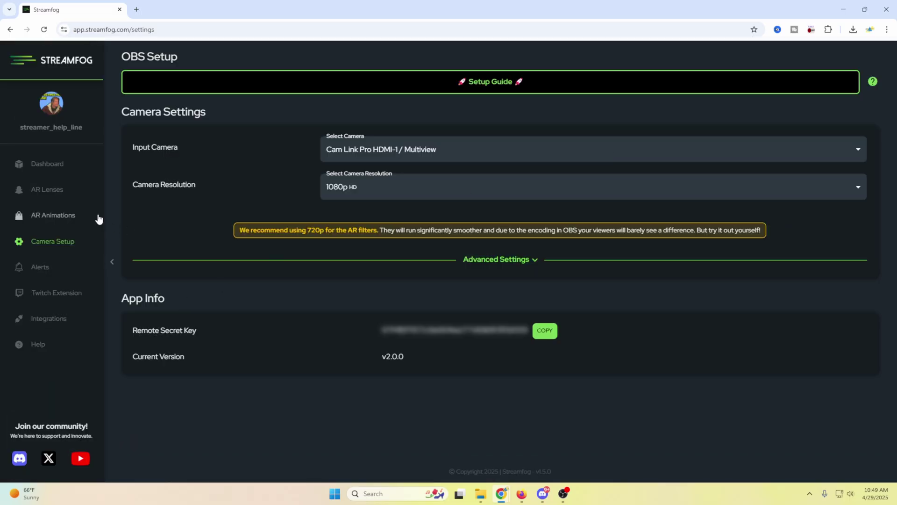
Search AR Lenses for 'green' to activate the Green Screen lens, then return to OBS
{"action": "left_click", "coordinate": [39, 196]}
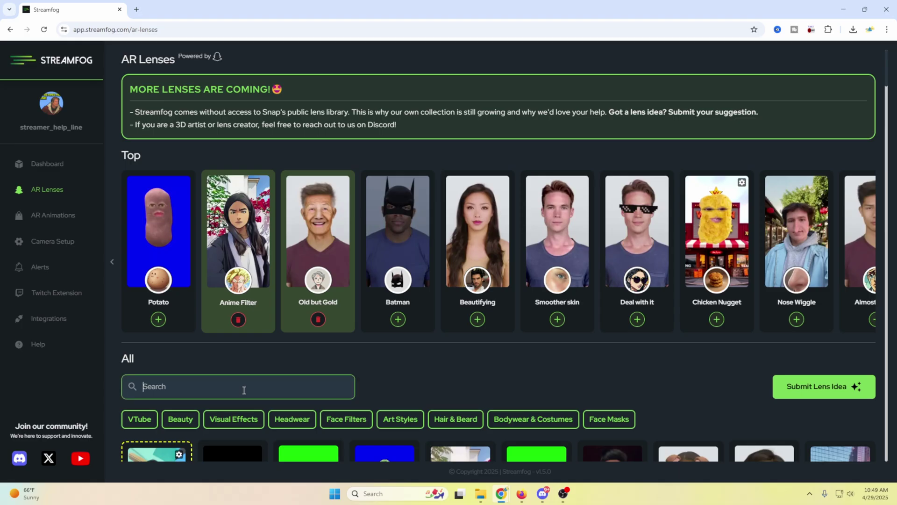
{"action": "type", "text": "green"}
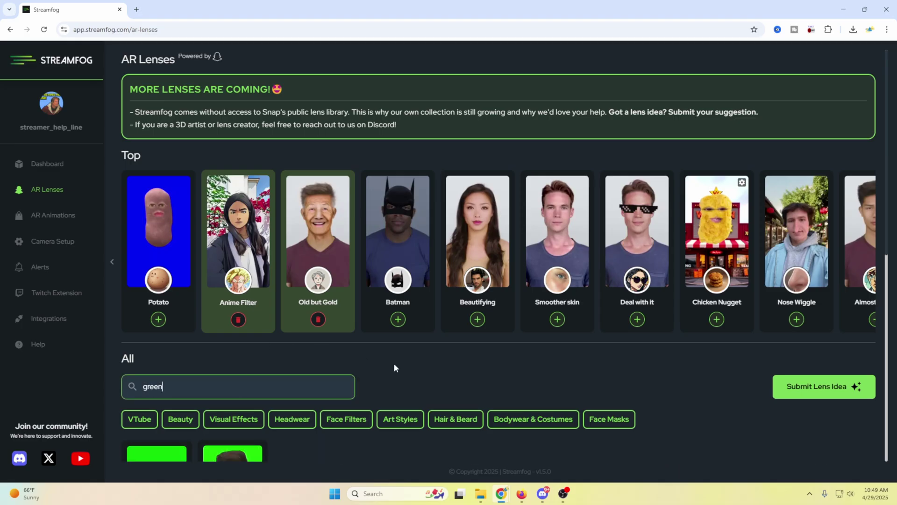
{"action": "scroll", "coordinate": [394, 363], "scroll_direction": "down", "scroll_amount": 6}
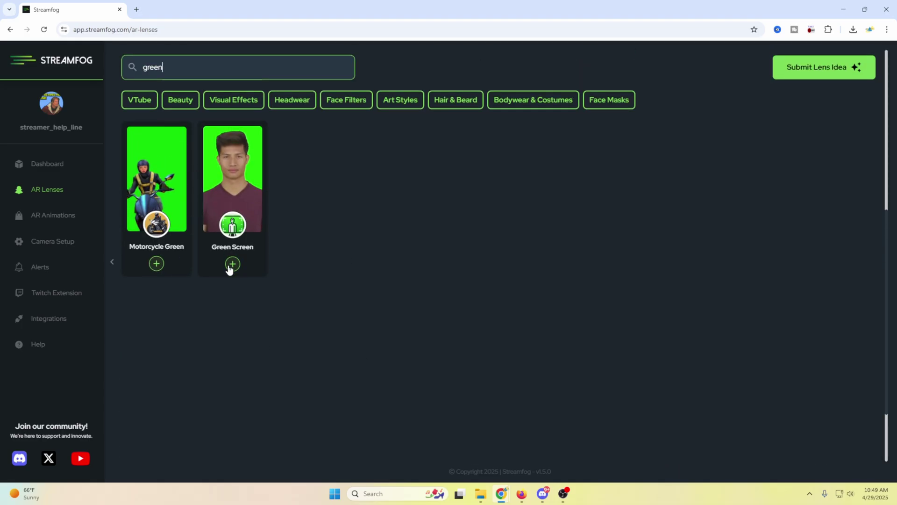
{"action": "scroll", "coordinate": [450, 292], "scroll_direction": "up", "scroll_amount": 3}
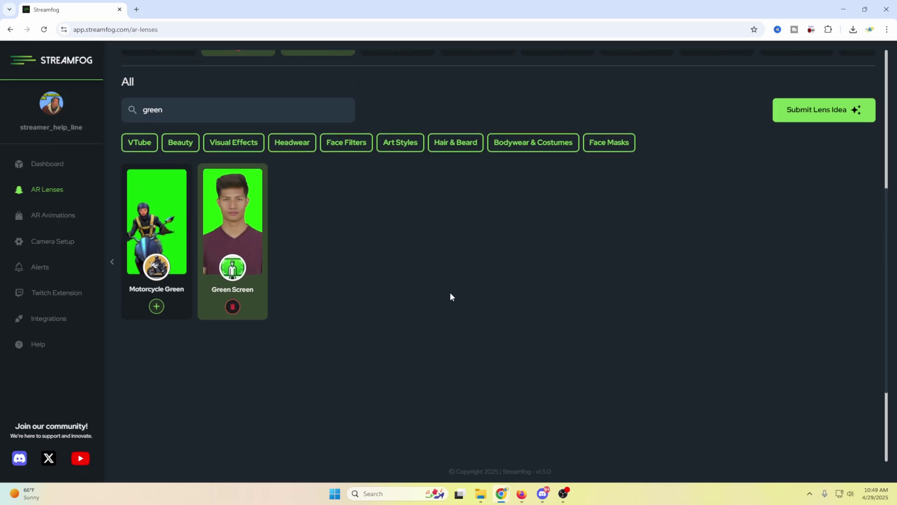
{"action": "left_click", "coordinate": [37, 164]}
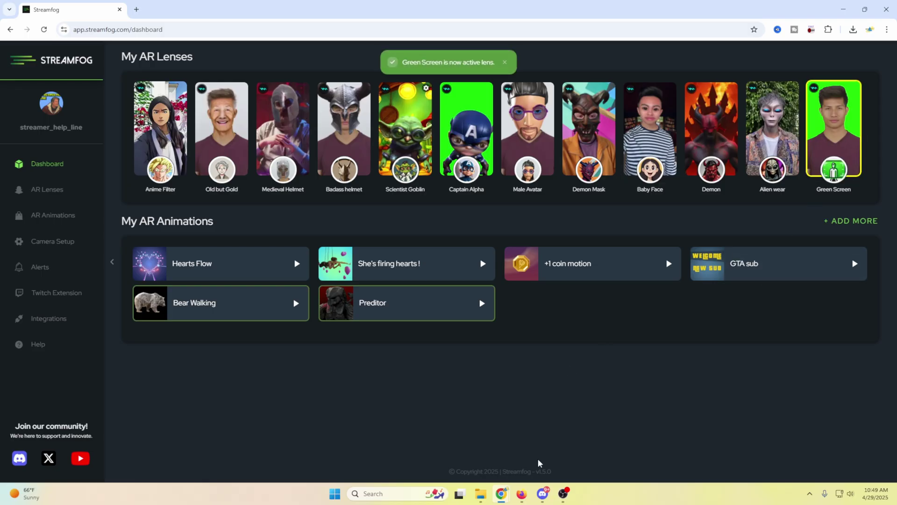
{"action": "mouse_move", "coordinate": [564, 496]}
{"action": "left_click", "coordinate": [510, 446]}
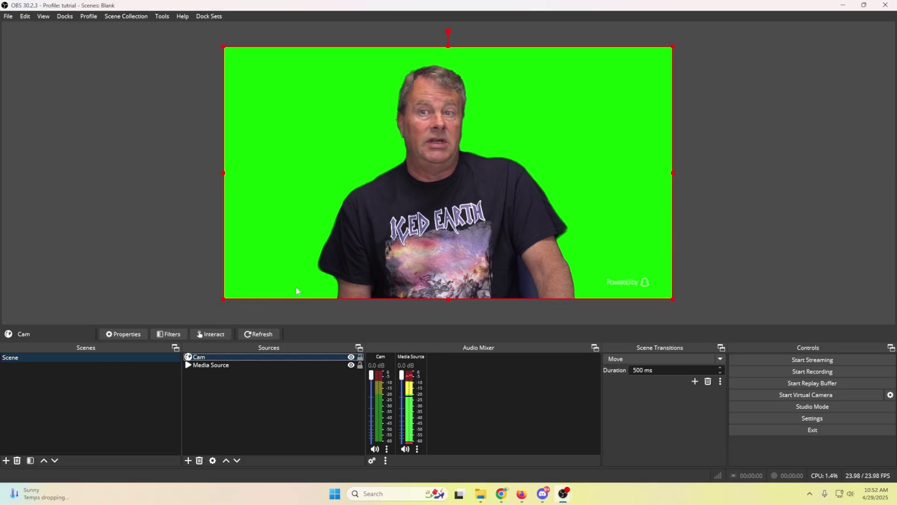
Add a Chroma Key filter to the Cam source to remove the Streamfog green
{"action": "right_click", "coordinate": [256, 357]}
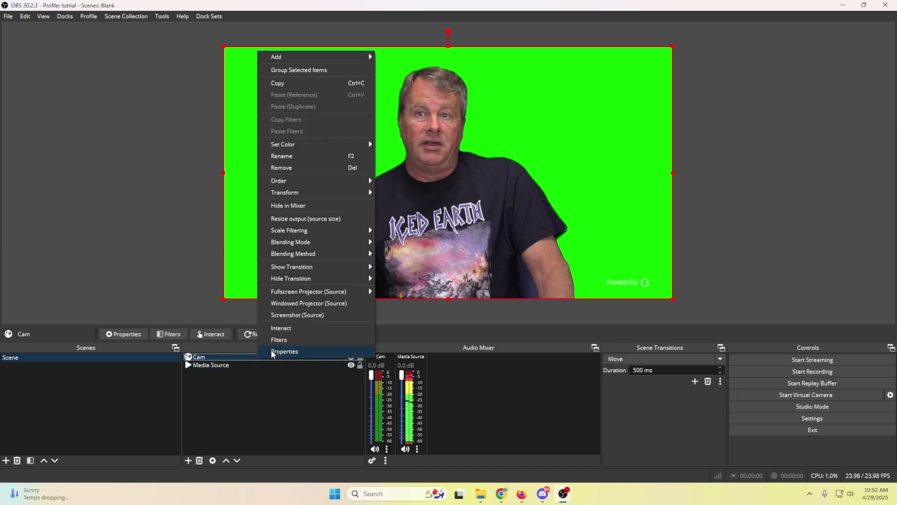
{"action": "left_click", "coordinate": [283, 339]}
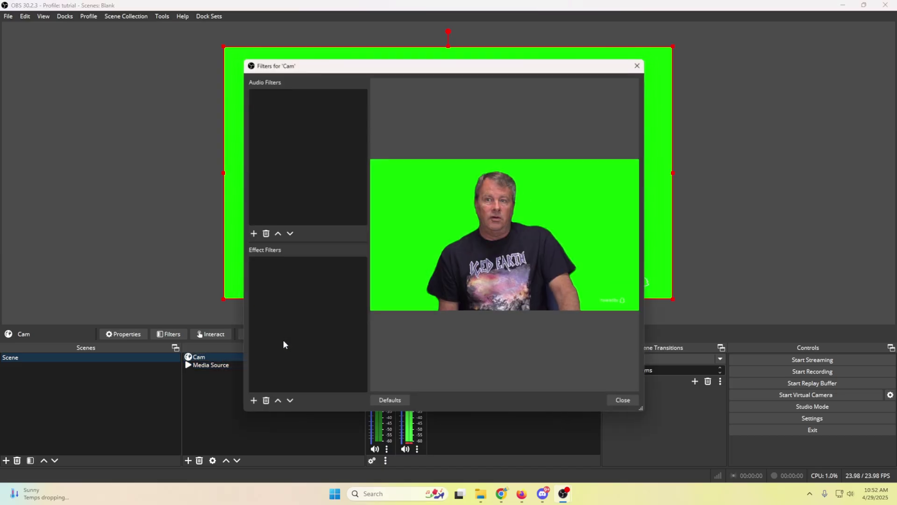
{"action": "left_click", "coordinate": [253, 401]}
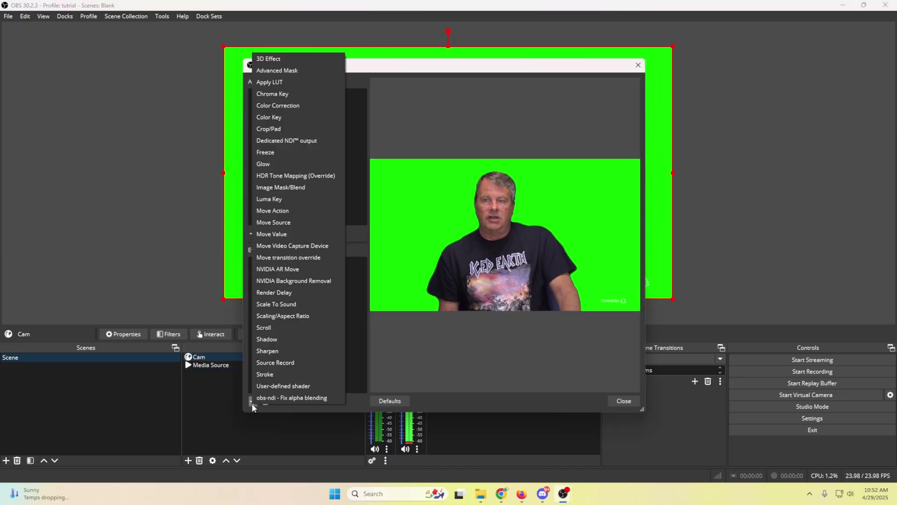
{"action": "left_click", "coordinate": [294, 93]}
{"action": "left_click", "coordinate": [412, 250]}
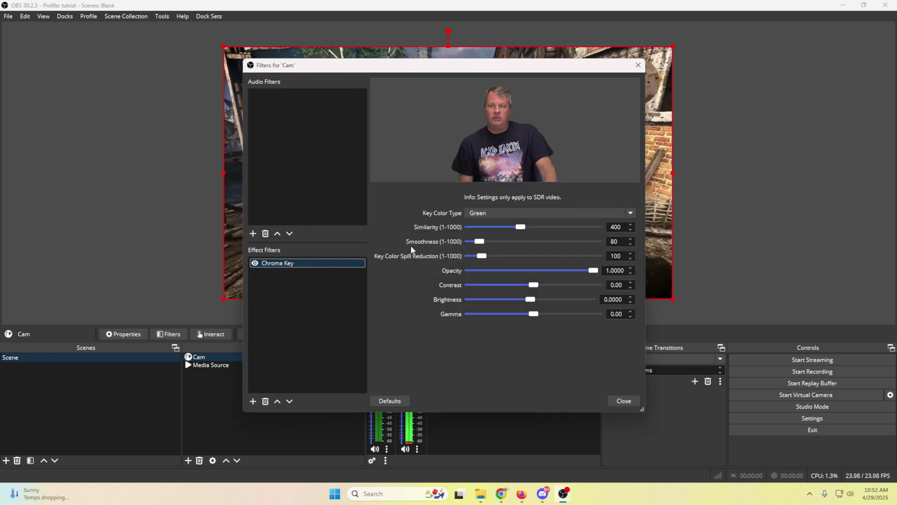
{"action": "left_click", "coordinate": [623, 401]}
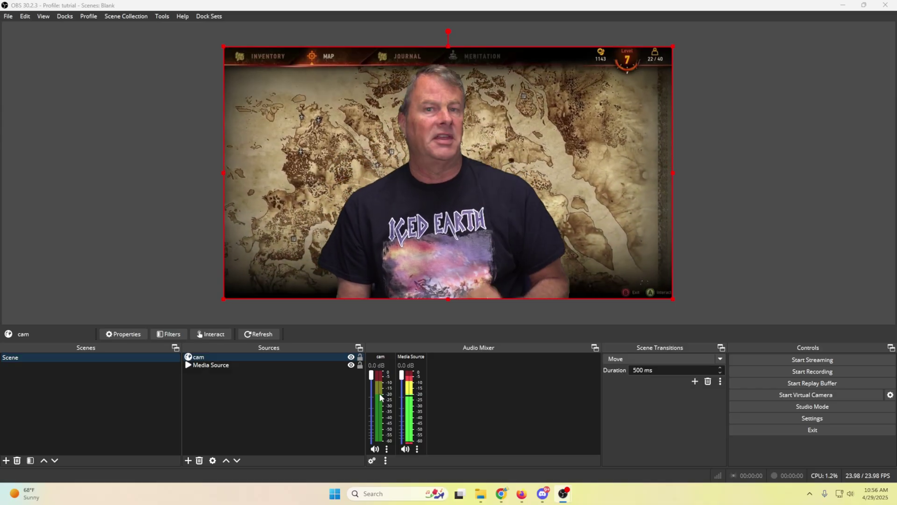
Add an Audio Input Capture source on Cam Link Pro Audio-1, then switch to the Streamfog dashboard
{"action": "left_click", "coordinate": [187, 460]}
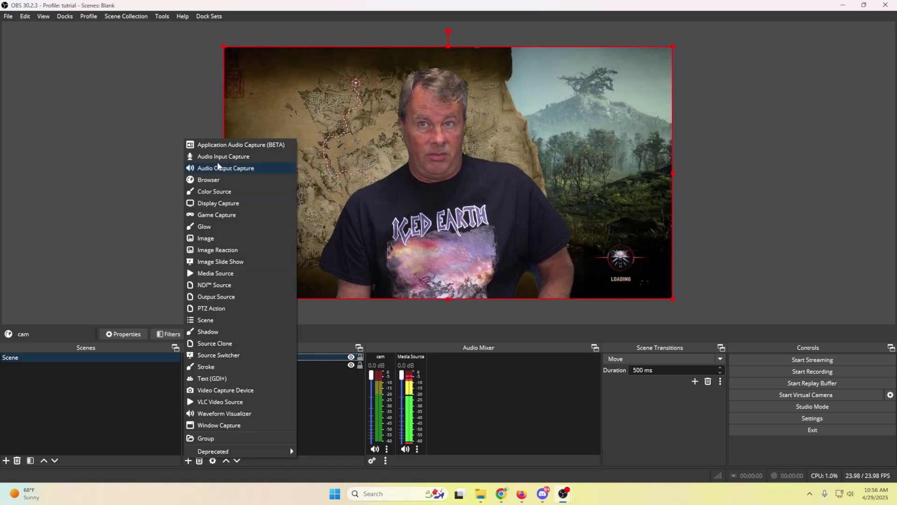
{"action": "left_click", "coordinate": [220, 156]}
{"action": "key", "text": "Return"}
{"action": "left_click", "coordinate": [598, 123]}
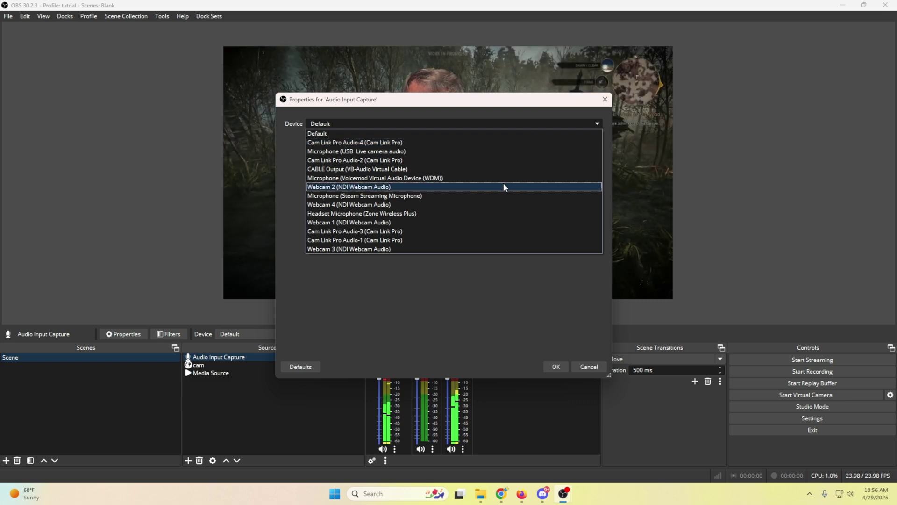
{"action": "left_click", "coordinate": [503, 239]}
{"action": "key", "text": "Return"}
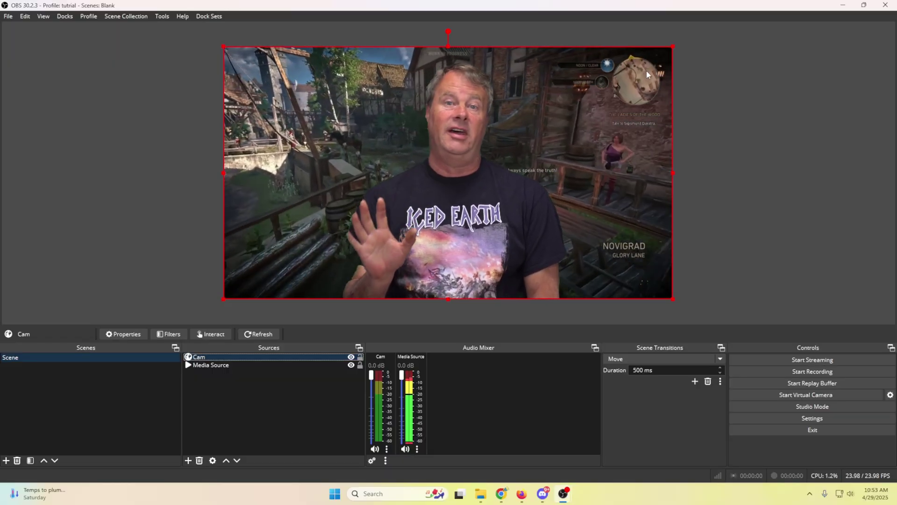
{"action": "mouse_move", "coordinate": [501, 493]}
{"action": "left_click", "coordinate": [602, 448]}
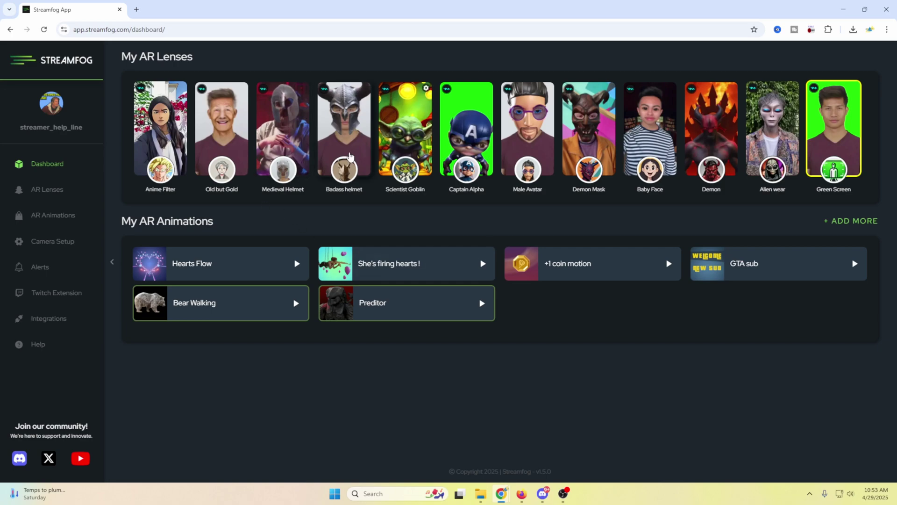
Scroll through the face lens grid in Streamfog's AR Lenses catalogue
{"action": "left_click", "coordinate": [49, 190]}
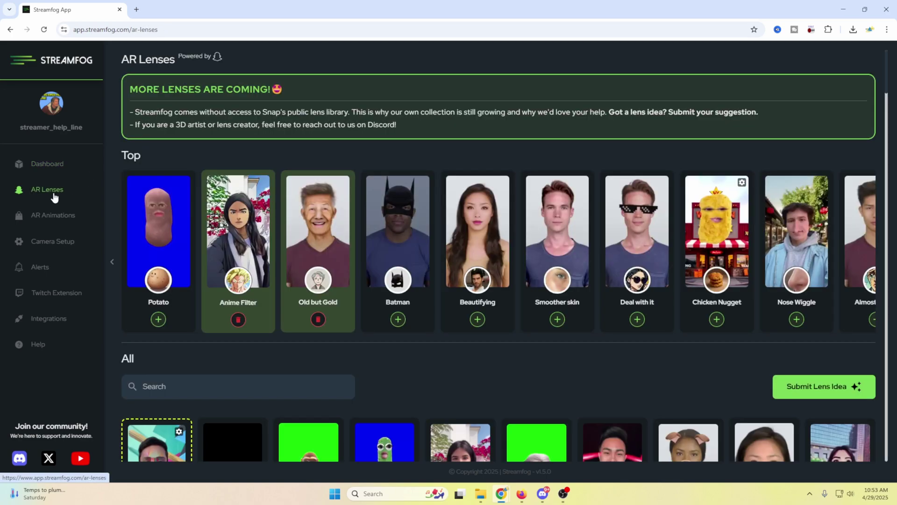
{"action": "scroll", "coordinate": [270, 322], "scroll_direction": "down", "scroll_amount": 10}
{"action": "scroll", "coordinate": [272, 320], "scroll_direction": "down", "scroll_amount": 3}
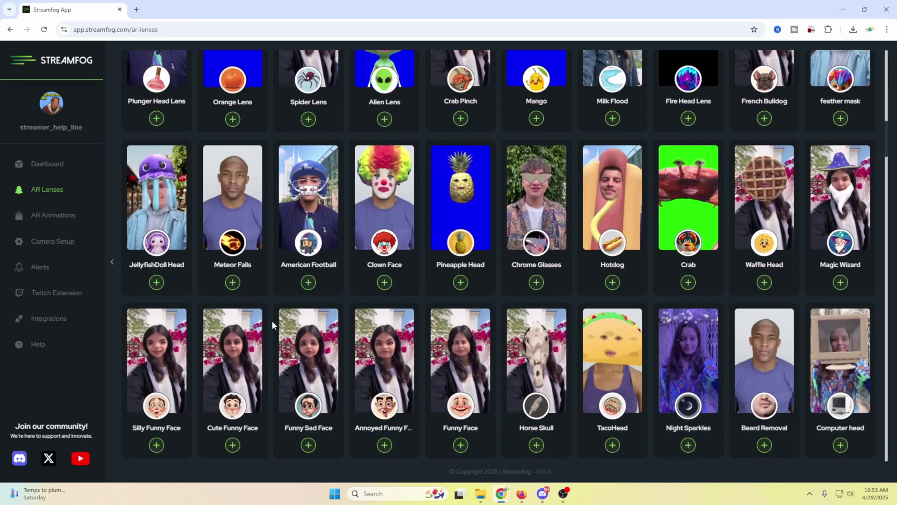
{"action": "scroll", "coordinate": [273, 316], "scroll_direction": "up", "scroll_amount": 15}
{"action": "scroll", "coordinate": [274, 319], "scroll_direction": "up", "scroll_amount": 2}
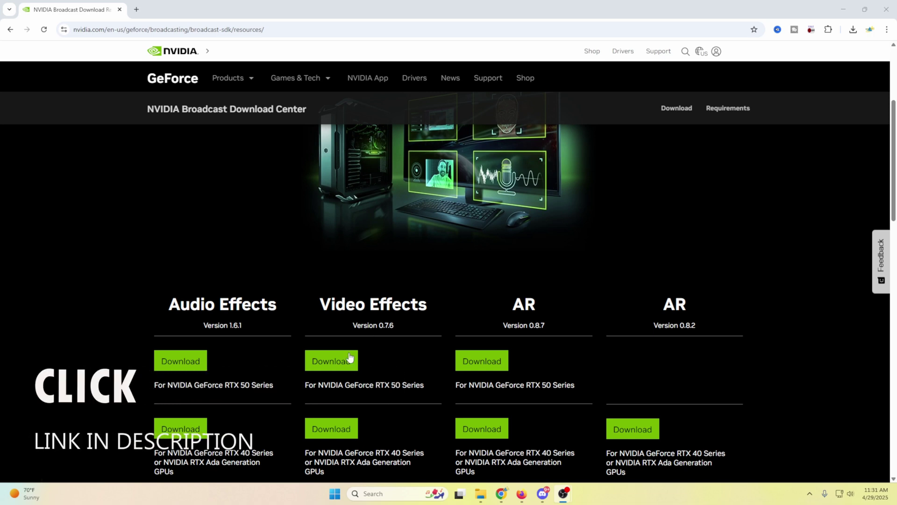
{"action": "scroll", "coordinate": [348, 298], "scroll_direction": "down", "scroll_amount": 3}
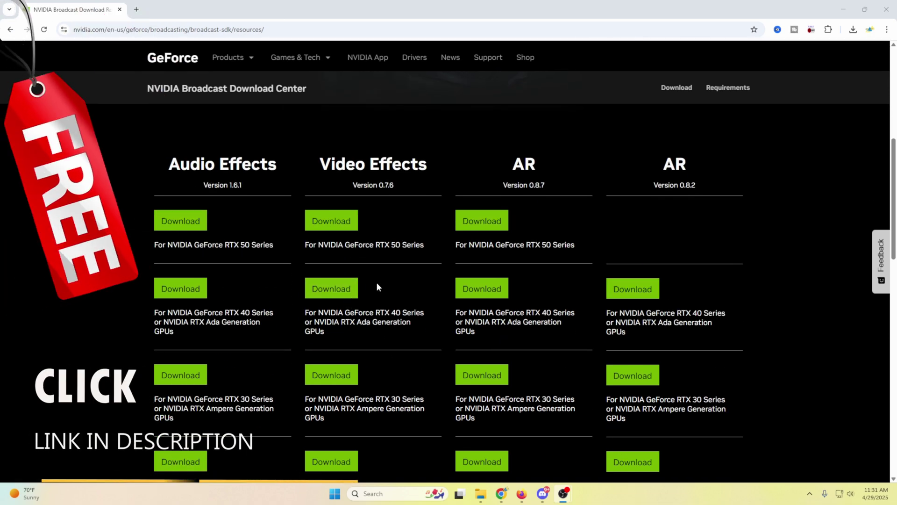
{"action": "scroll", "coordinate": [376, 285], "scroll_direction": "down", "scroll_amount": 3}
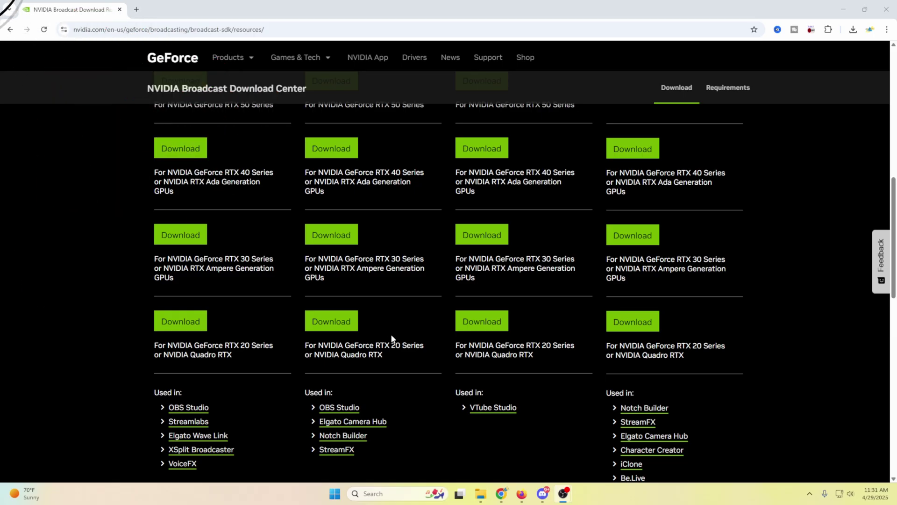
{"action": "scroll", "coordinate": [395, 255], "scroll_direction": "up", "scroll_amount": 3}
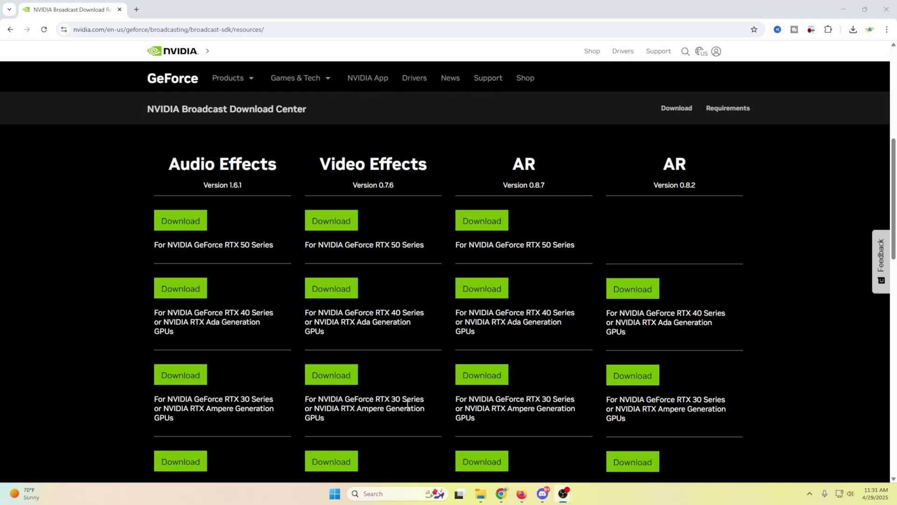
Create a new Video Capture Device source named 'cam' in the scene
{"action": "mouse_move", "coordinate": [565, 499]}
{"action": "left_click", "coordinate": [514, 439]}
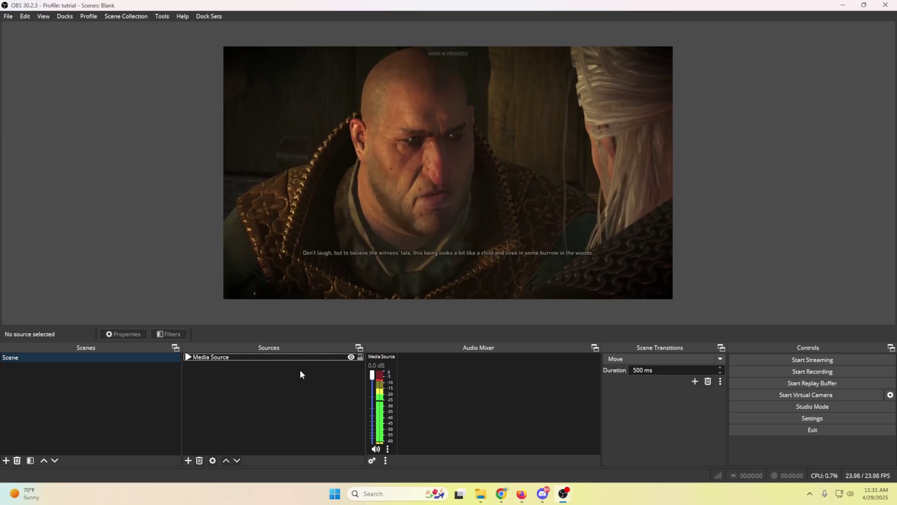
{"action": "left_click", "coordinate": [188, 461]}
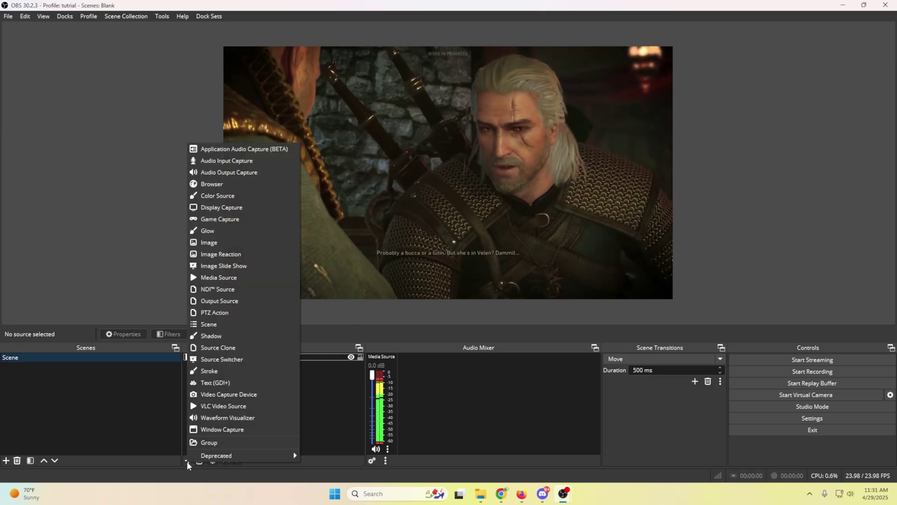
{"action": "left_click", "coordinate": [236, 394]}
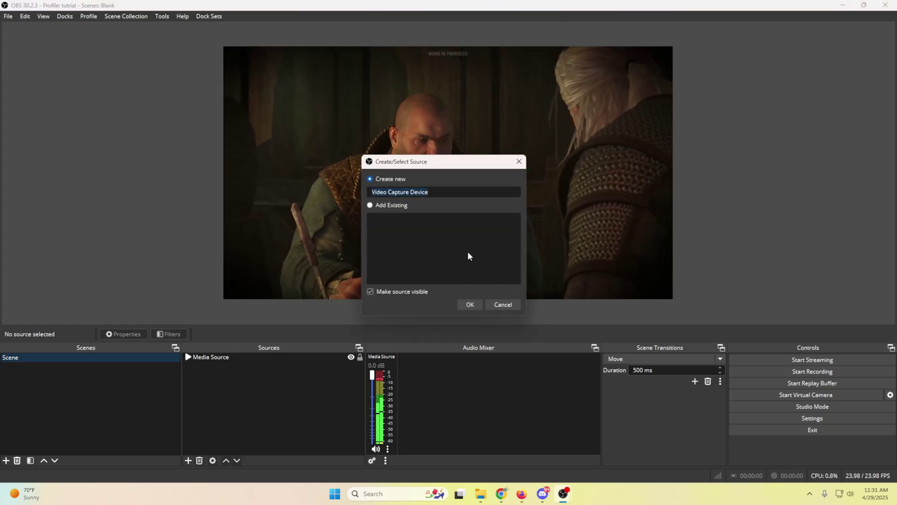
{"action": "type", "text": "cam"}
{"action": "key", "text": "Return"}
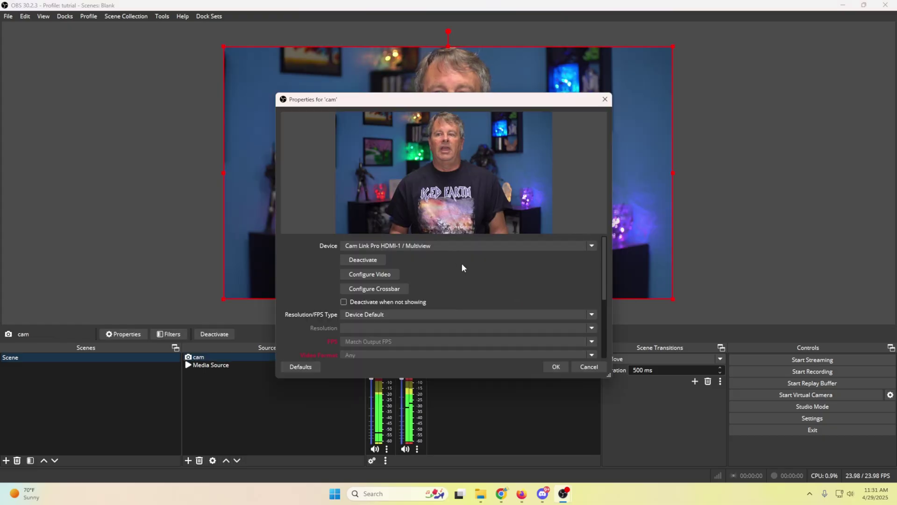
Set the cam source's audio device to Cam Link Pro Audio-1 and confirm
{"action": "scroll", "coordinate": [314, 306], "scroll_direction": "down", "scroll_amount": 4}
{"action": "scroll", "coordinate": [345, 345], "scroll_direction": "up", "scroll_amount": 2}
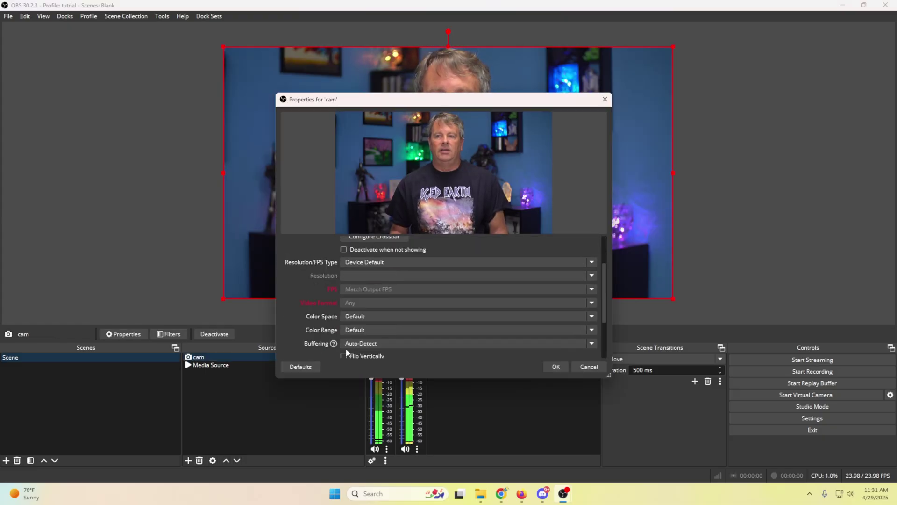
{"action": "scroll", "coordinate": [330, 349], "scroll_direction": "down", "scroll_amount": 3}
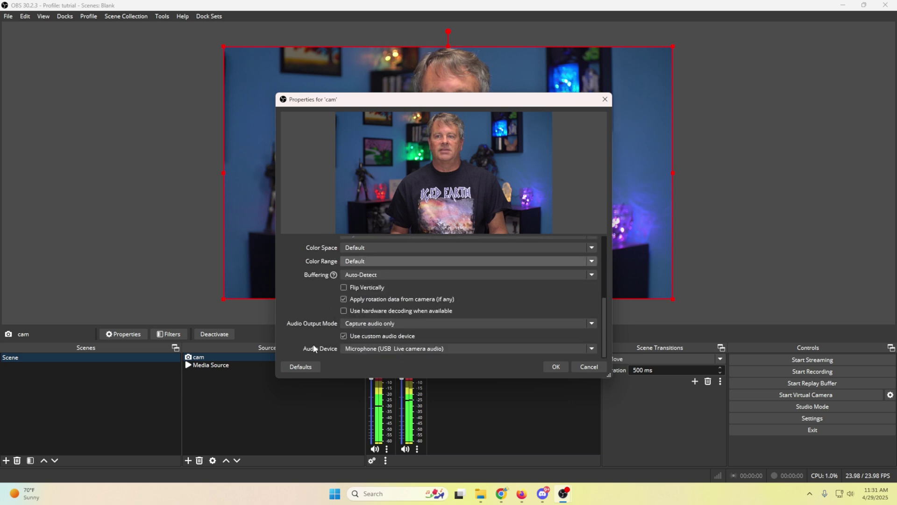
{"action": "left_click", "coordinate": [367, 350]}
{"action": "left_click", "coordinate": [428, 205]}
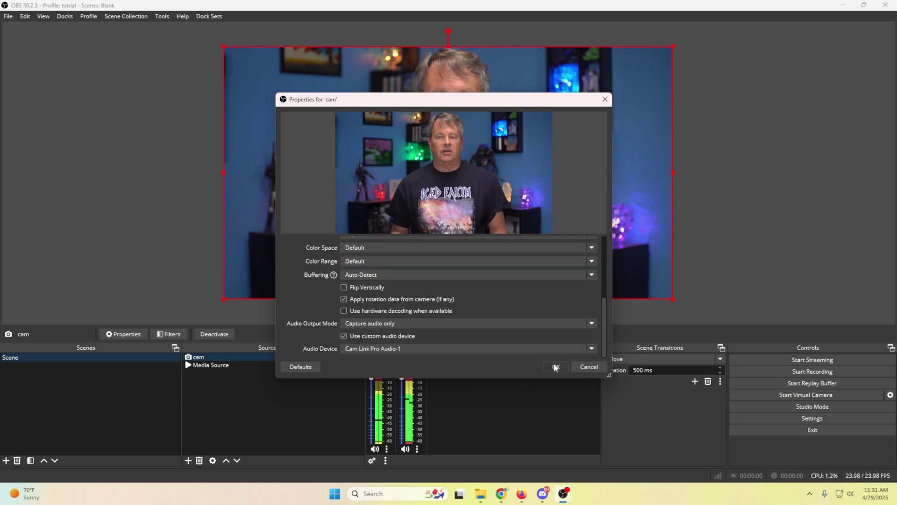
{"action": "left_click", "coordinate": [555, 367]}
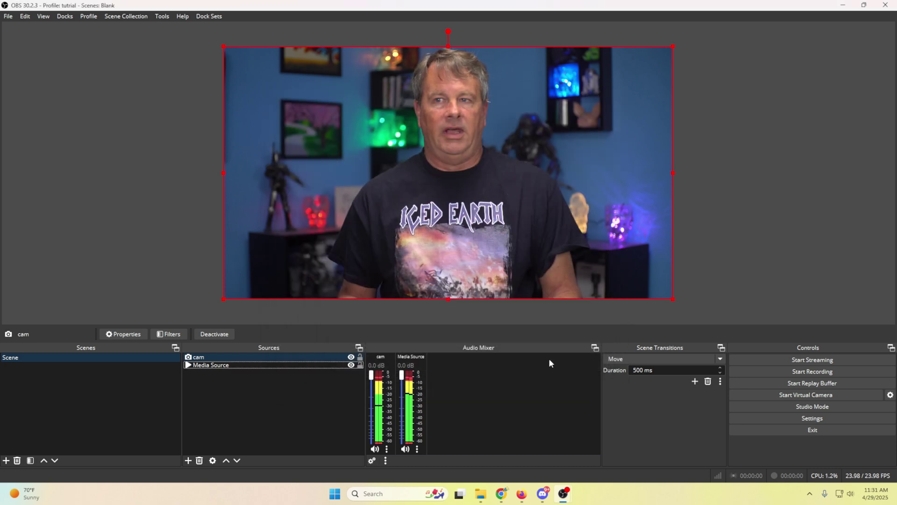
Add an NVIDIA Background Removal effect filter to cam, keeping Quality mode
{"action": "right_click", "coordinate": [257, 357]}
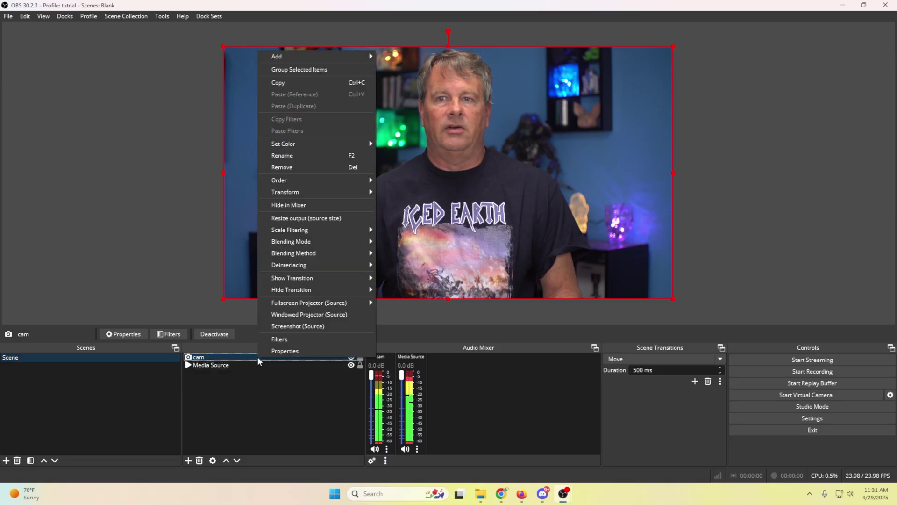
{"action": "left_click", "coordinate": [283, 340]}
{"action": "left_click", "coordinate": [252, 404]}
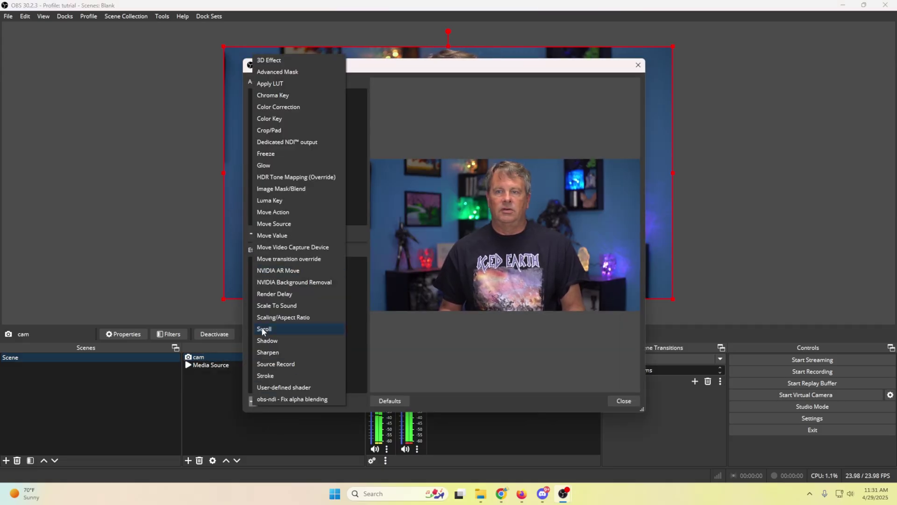
{"action": "left_click", "coordinate": [282, 283]}
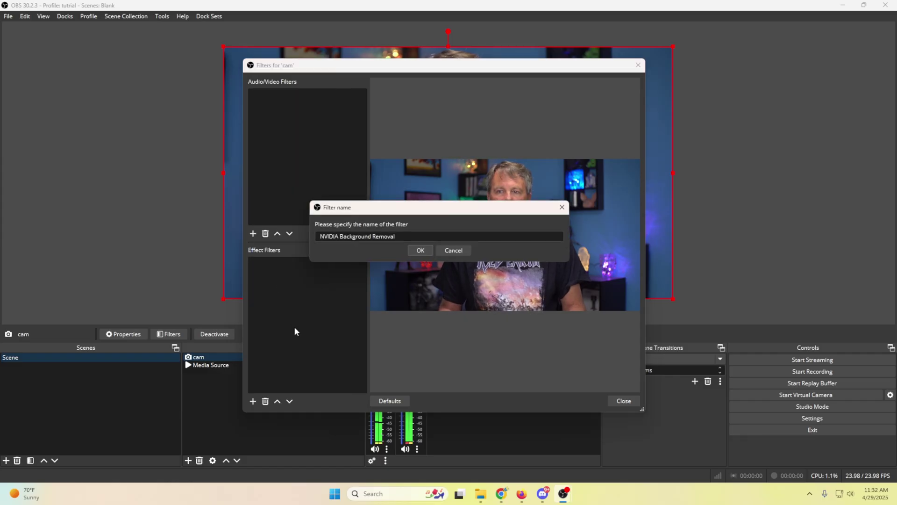
{"action": "left_click", "coordinate": [419, 251]}
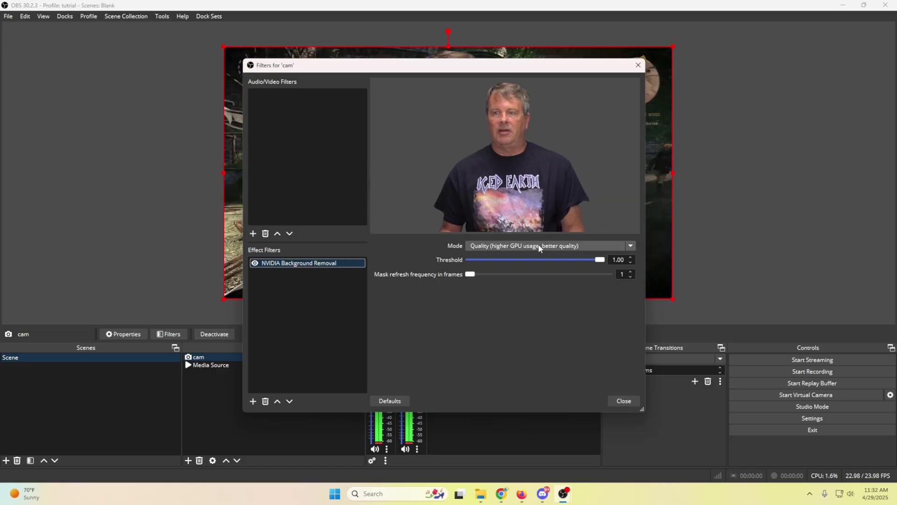
{"action": "left_click", "coordinate": [537, 245]}
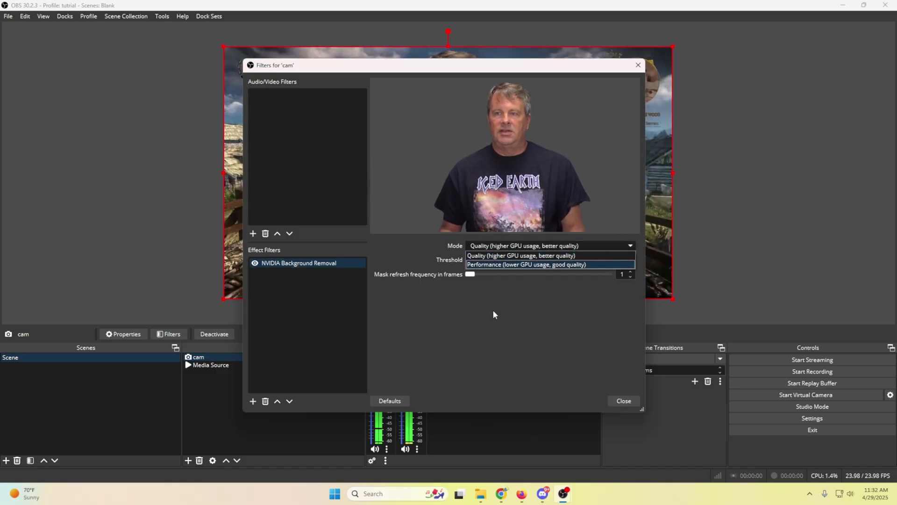
{"action": "left_click", "coordinate": [469, 255]}
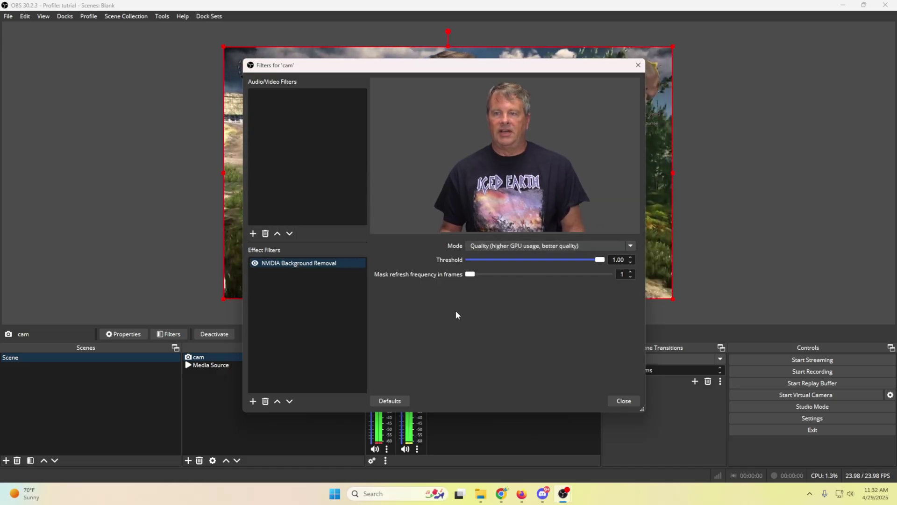
{"action": "left_click", "coordinate": [617, 400]}
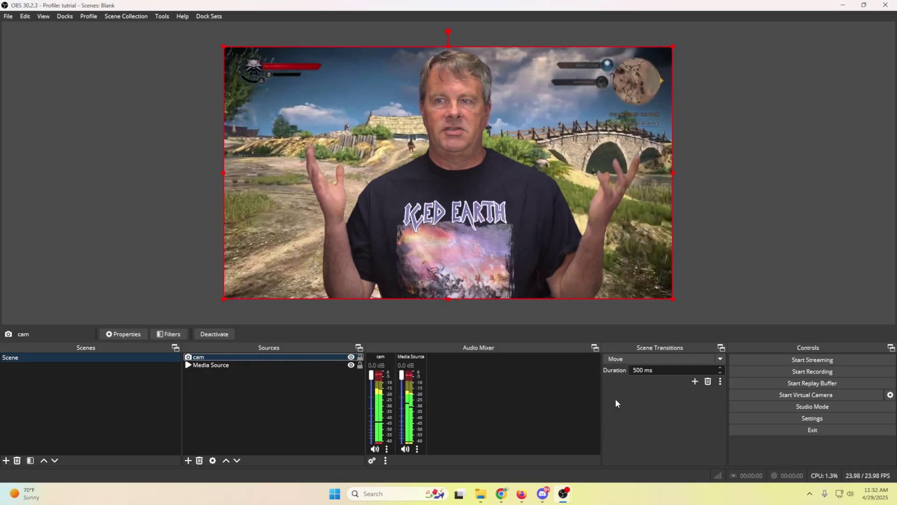